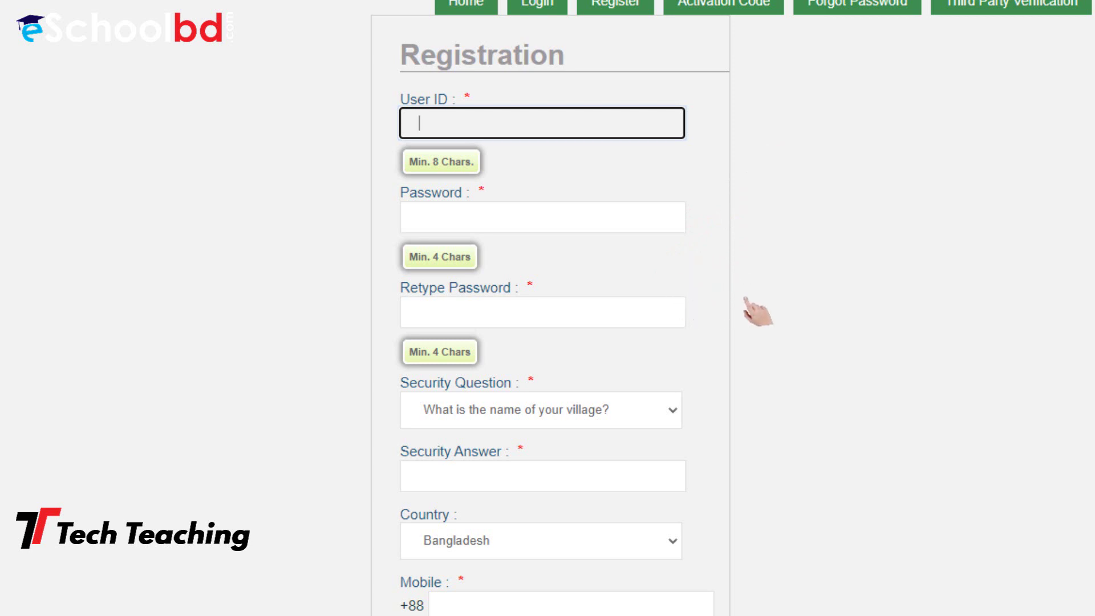
Choose 'What is your favorite color?' from the Security Question dropdown
{"action": "scroll", "coordinate": [756, 281], "scroll_direction": "down", "scroll_amount": 1}
{"action": "scroll", "coordinate": [741, 268], "scroll_direction": "down", "scroll_amount": 4}
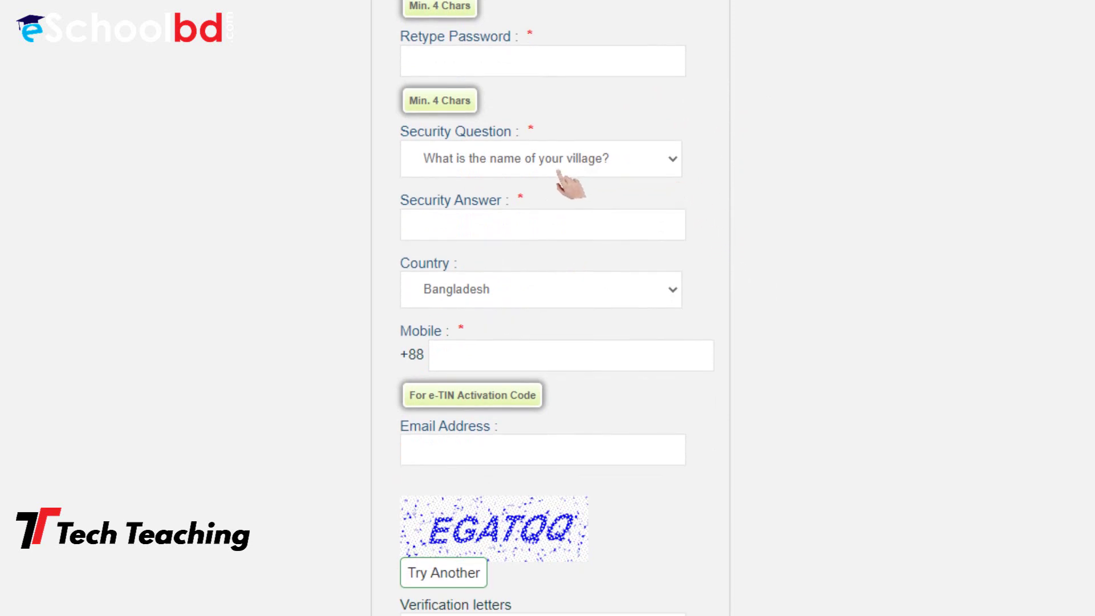
{"action": "left_click", "coordinate": [664, 162]}
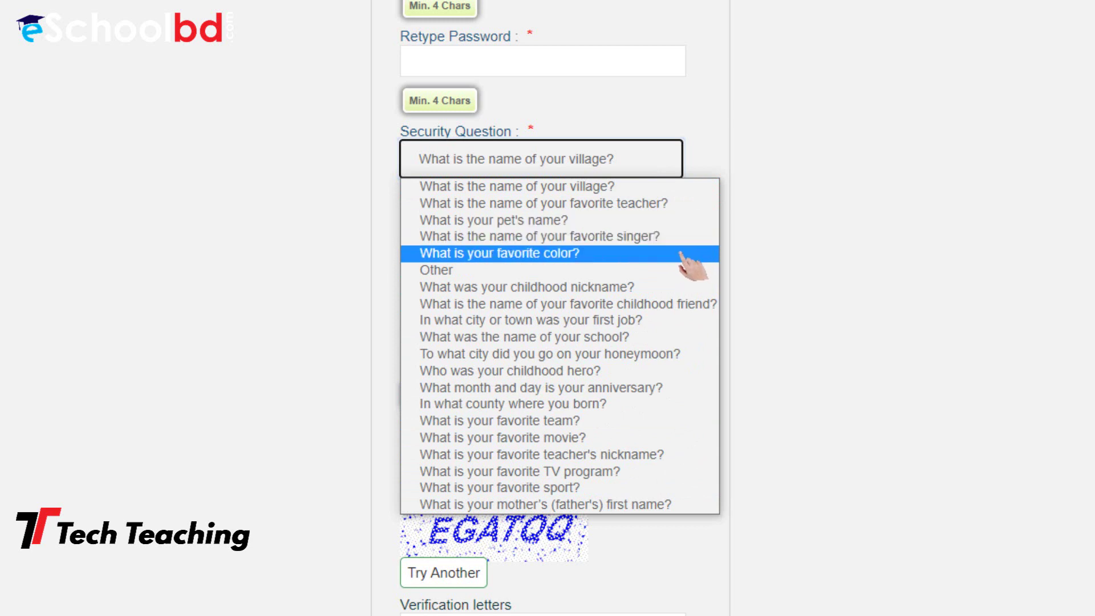
{"action": "left_click", "coordinate": [691, 264]}
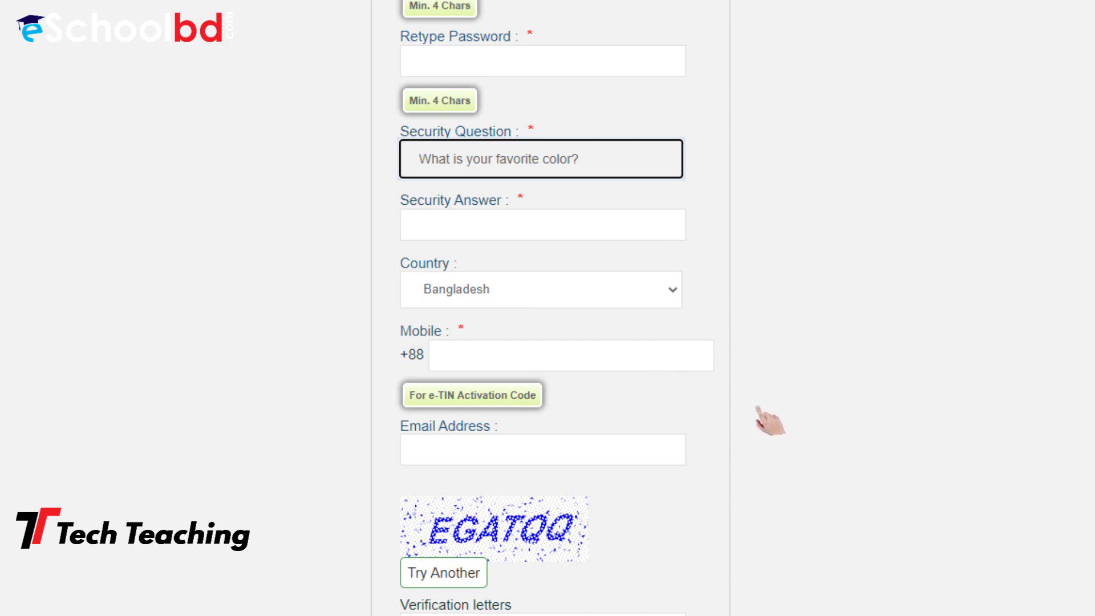
{"action": "scroll", "coordinate": [768, 422], "scroll_direction": "down", "scroll_amount": 1}
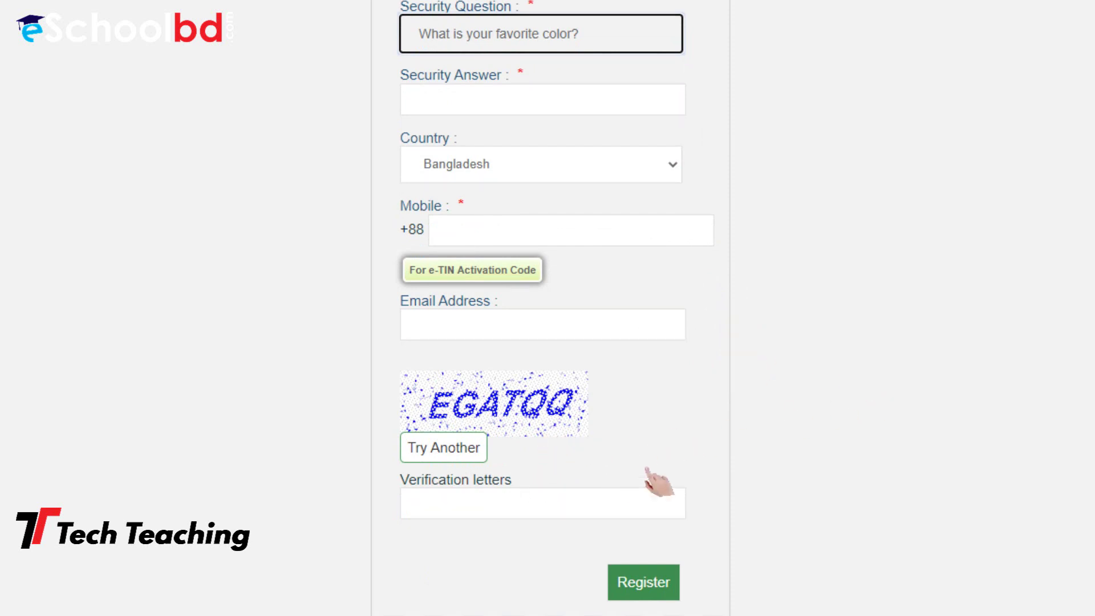
{"action": "scroll", "coordinate": [767, 382], "scroll_direction": "up", "scroll_amount": 3}
{"action": "scroll", "coordinate": [770, 369], "scroll_direction": "up", "scroll_amount": 3}
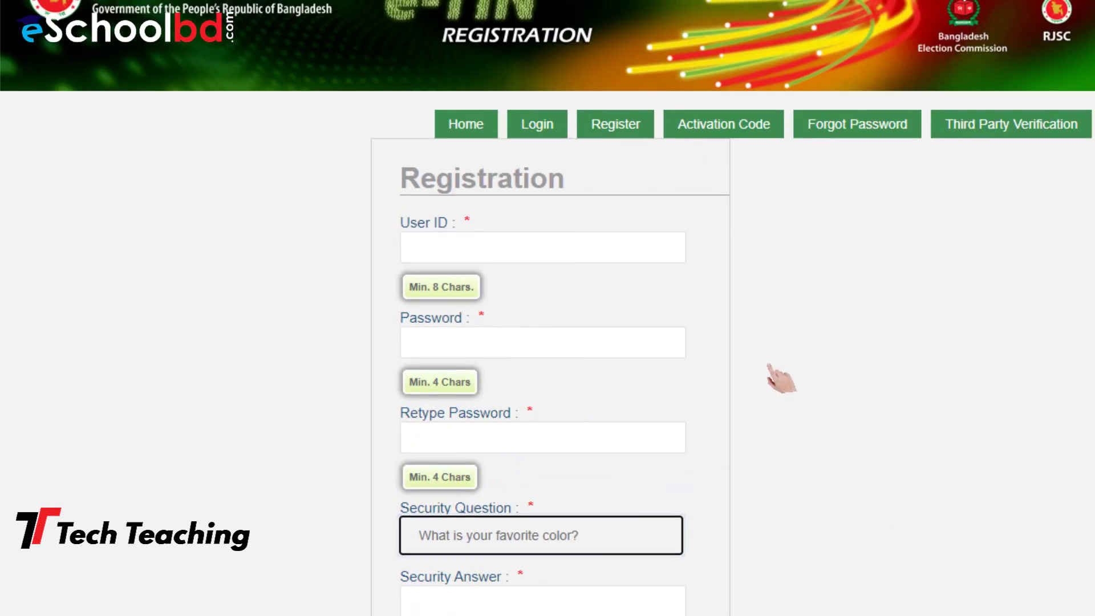
Enter the new user ID and the account password
{"action": "left_click", "coordinate": [629, 249]}
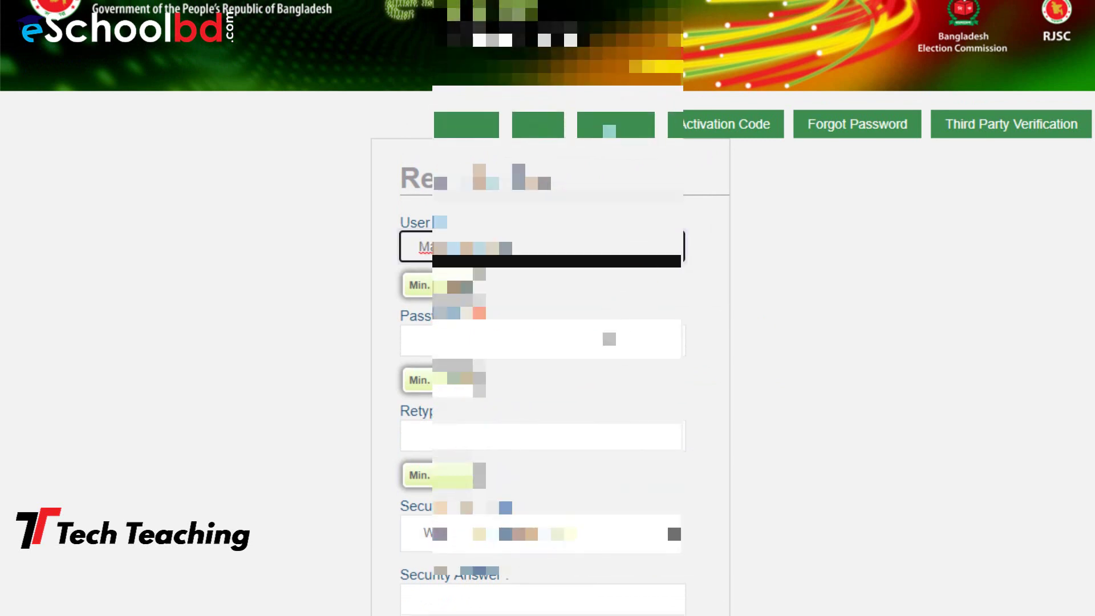
{"action": "left_click", "coordinate": [542, 341]}
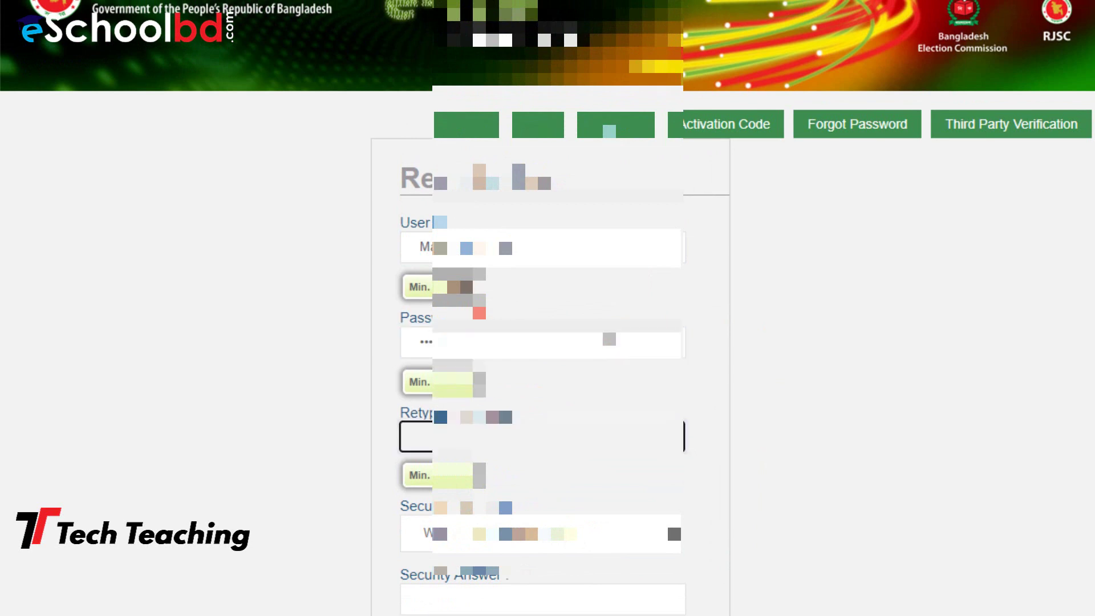
{"action": "type", "text": "••"}
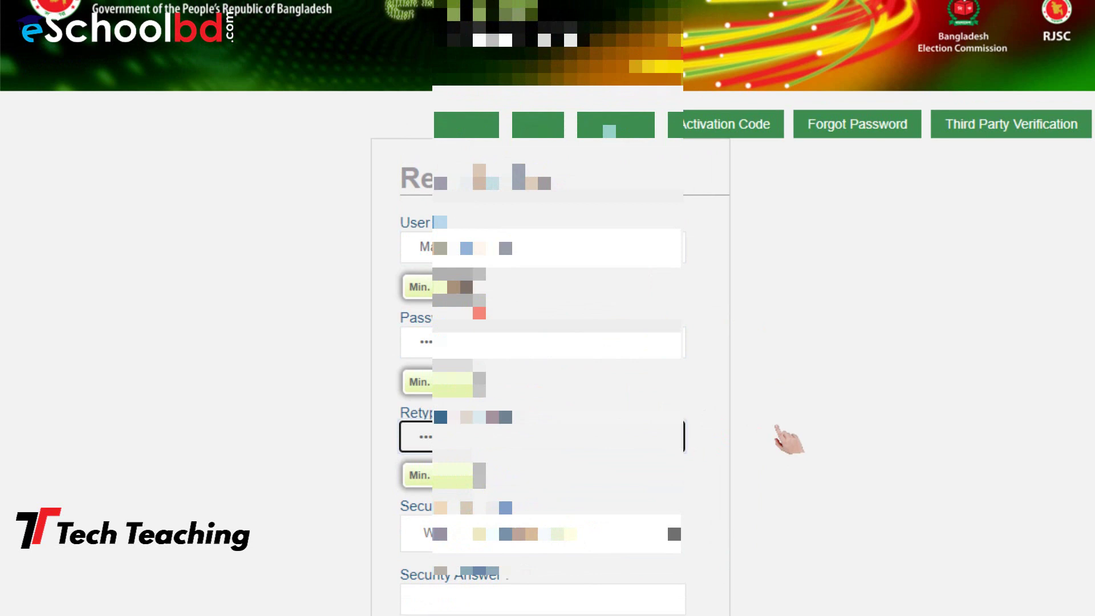
{"action": "scroll", "coordinate": [789, 439], "scroll_direction": "down", "scroll_amount": 5}
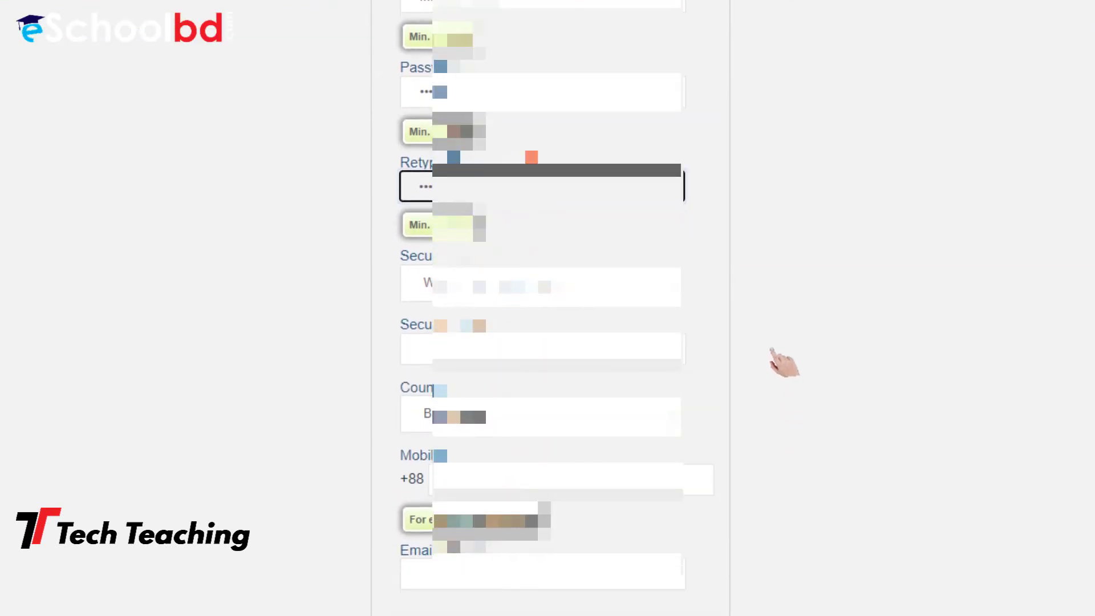
Enter the security answer and the mobile number
{"action": "left_click", "coordinate": [636, 343]}
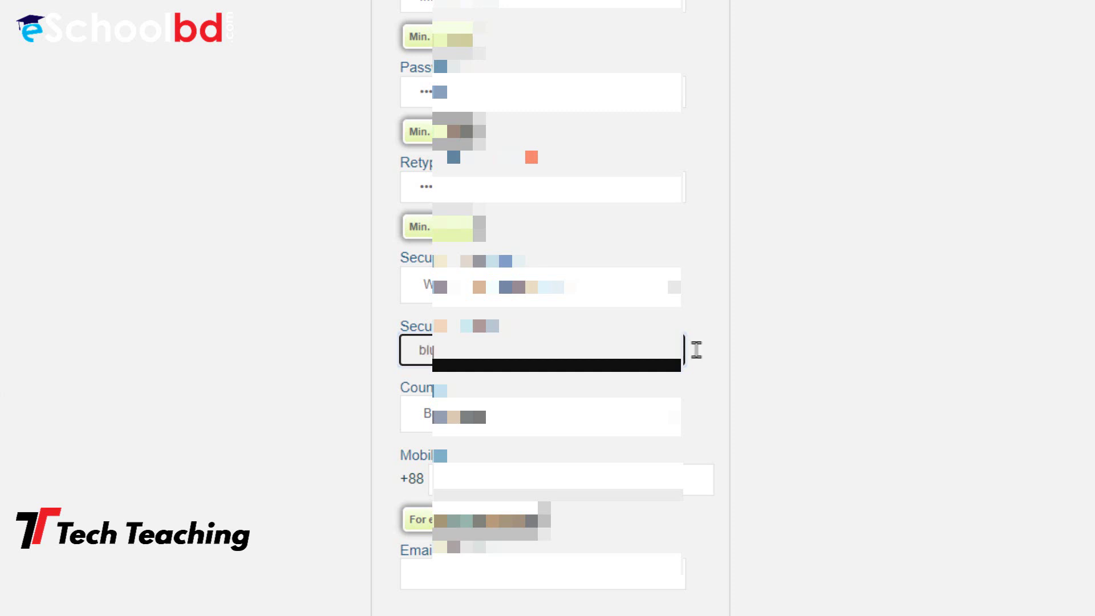
{"action": "scroll", "coordinate": [821, 377], "scroll_direction": "down", "scroll_amount": 4}
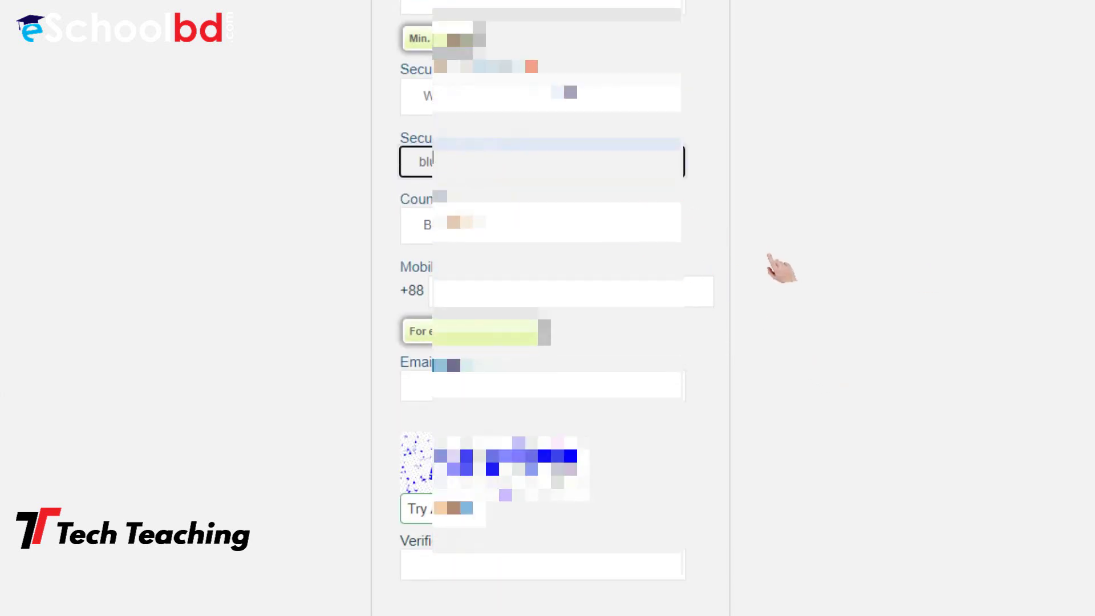
{"action": "left_click", "coordinate": [896, 266]}
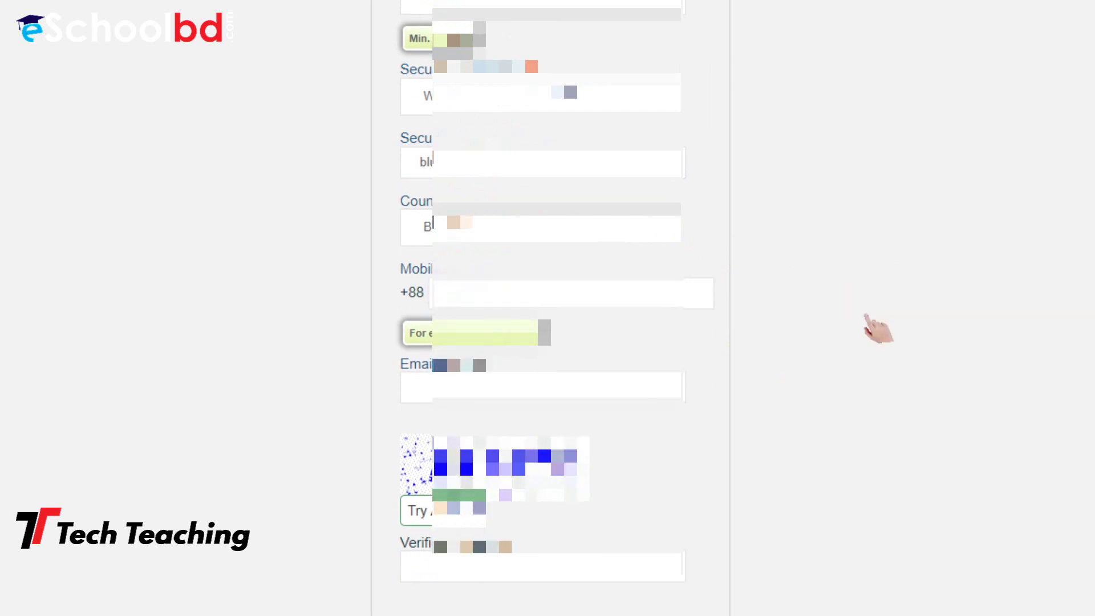
{"action": "scroll", "coordinate": [781, 386], "scroll_direction": "down", "scroll_amount": 2}
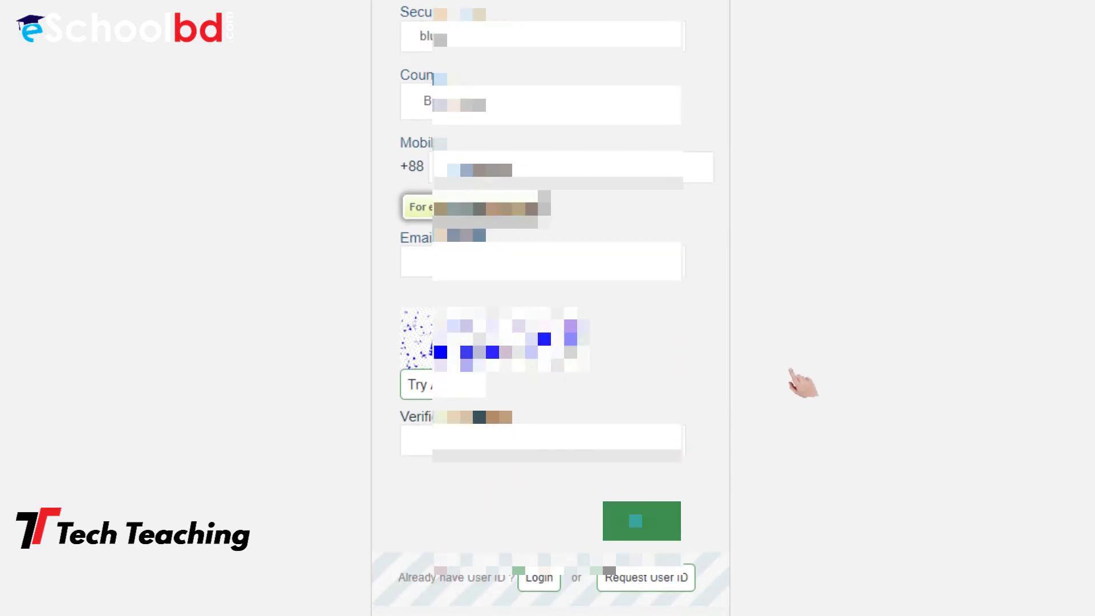
{"action": "scroll", "coordinate": [803, 383], "scroll_direction": "down", "scroll_amount": 1}
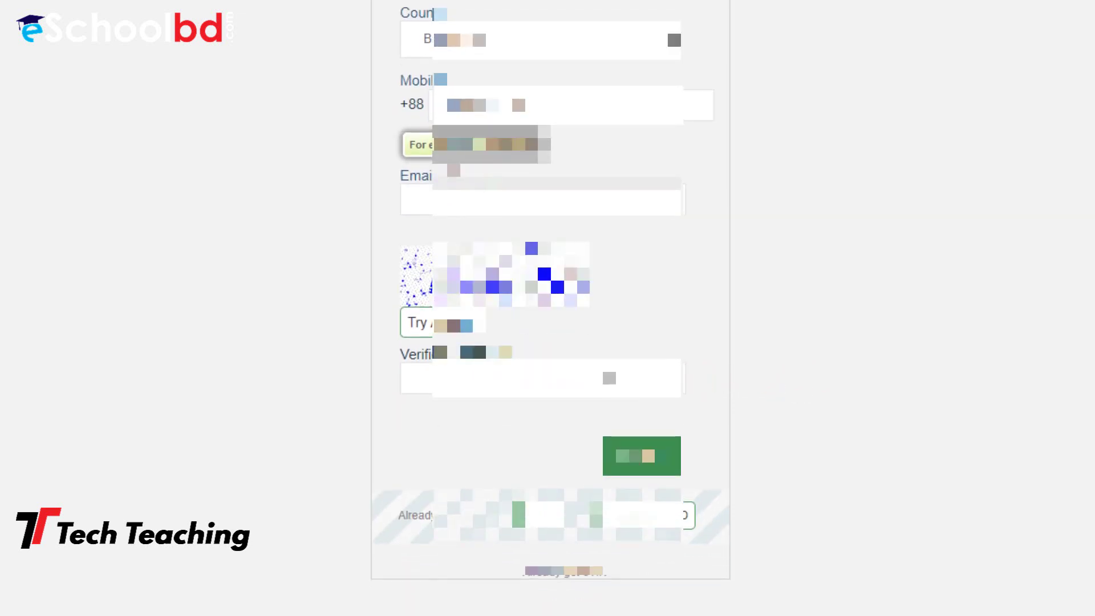
Type the verification letters and submit the registration form
{"action": "left_click", "coordinate": [609, 378]}
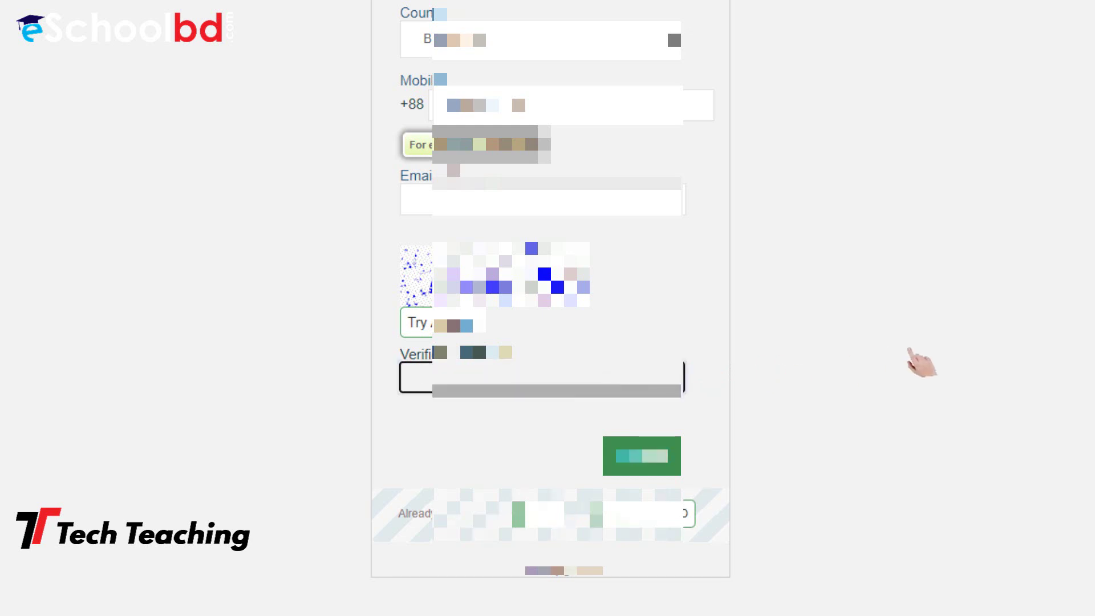
{"action": "type", "text": "eght"}
{"action": "scroll", "coordinate": [949, 349], "scroll_direction": "up", "scroll_amount": 5}
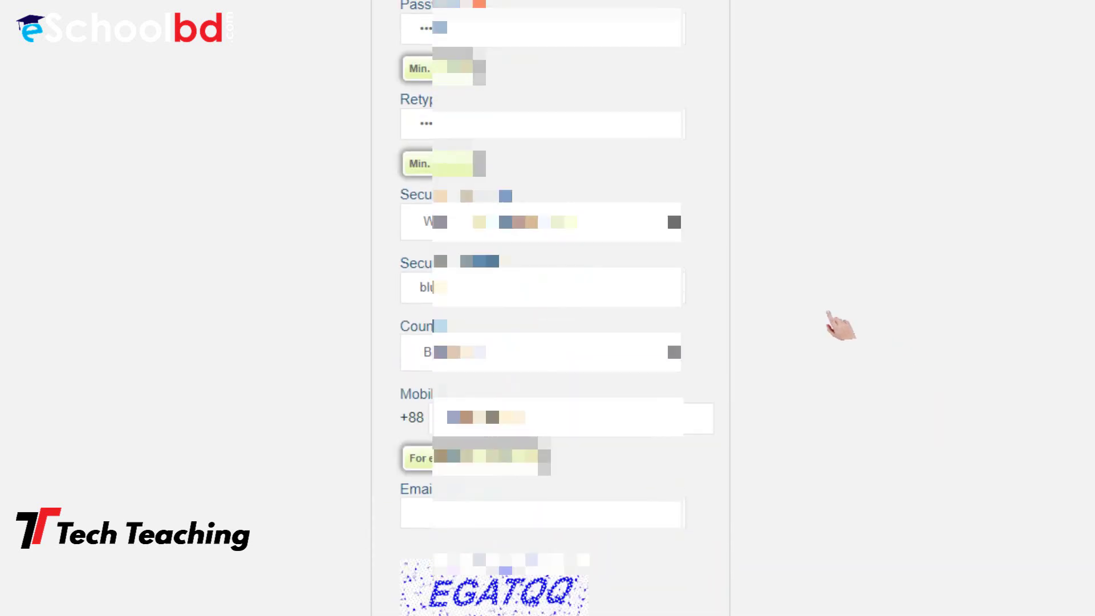
{"action": "scroll", "coordinate": [867, 332], "scroll_direction": "up", "scroll_amount": 4}
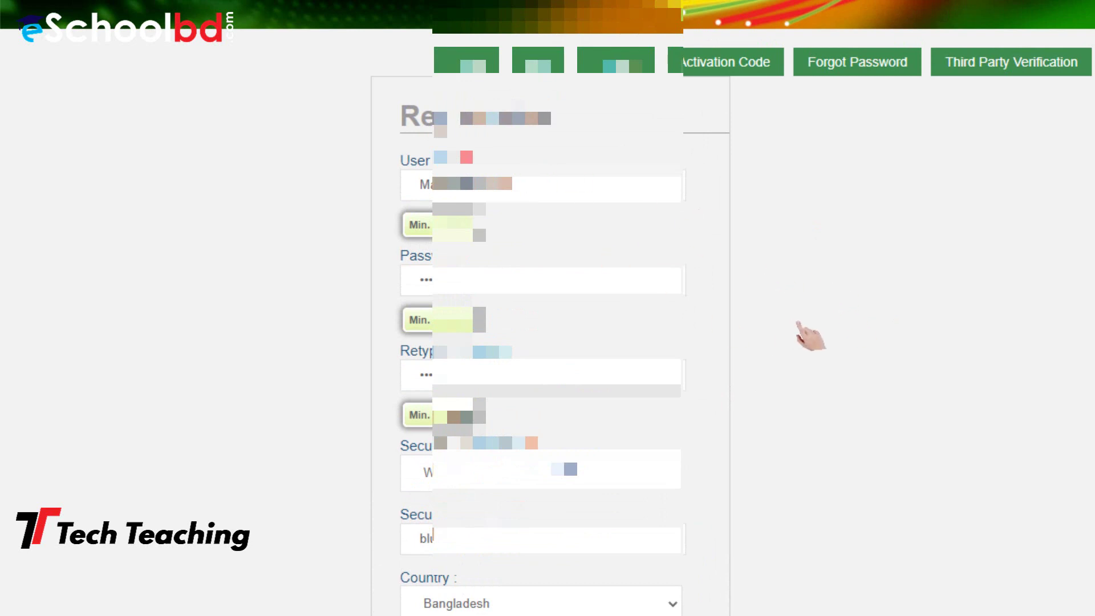
{"action": "scroll", "coordinate": [810, 336], "scroll_direction": "down", "scroll_amount": 7}
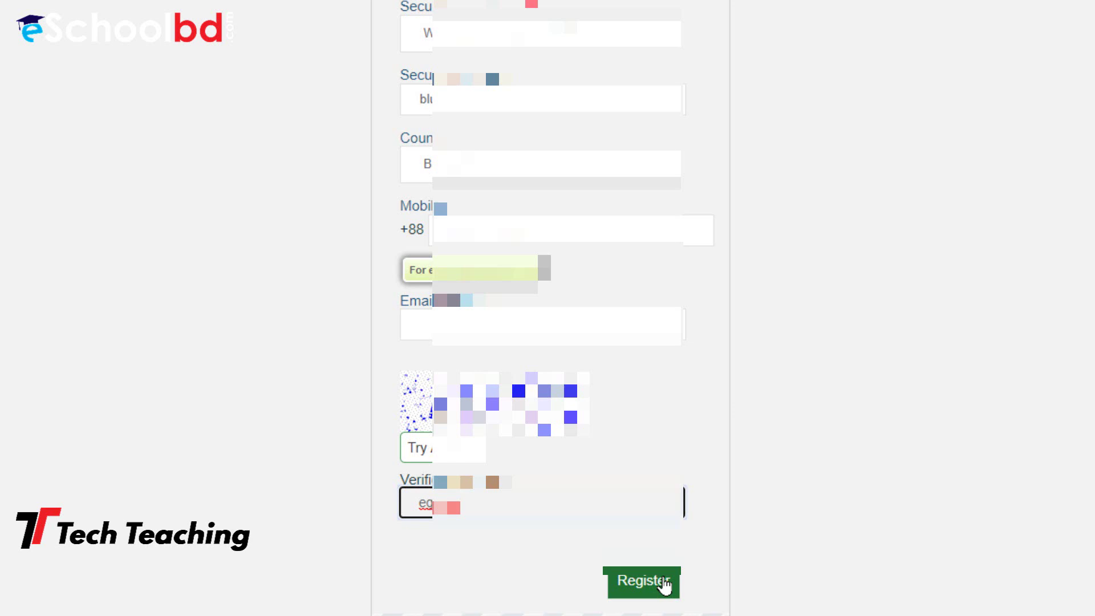
{"action": "left_click", "coordinate": [664, 584]}
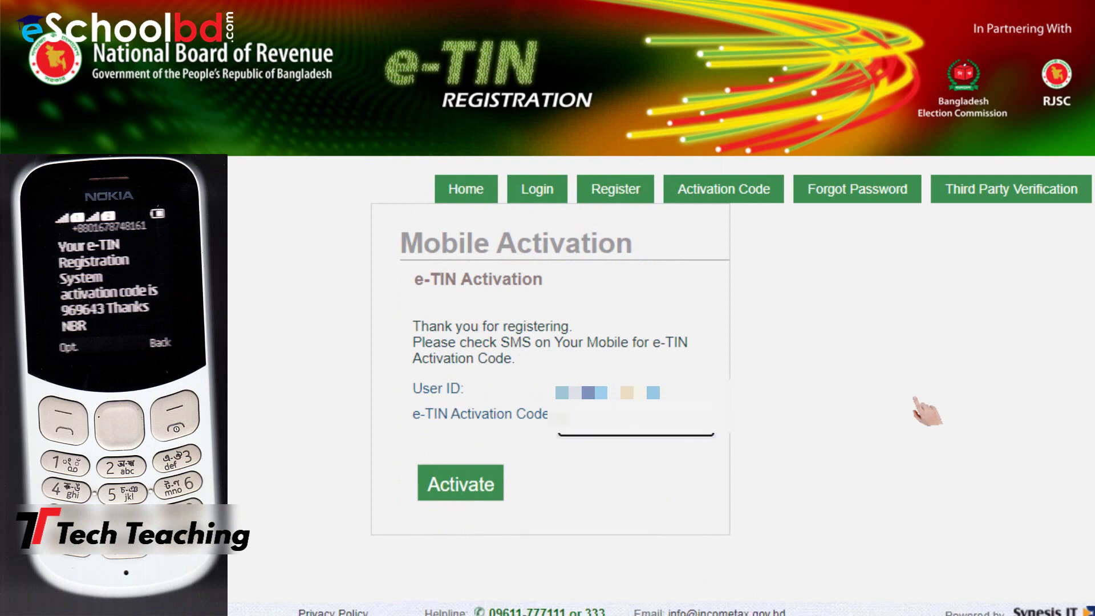
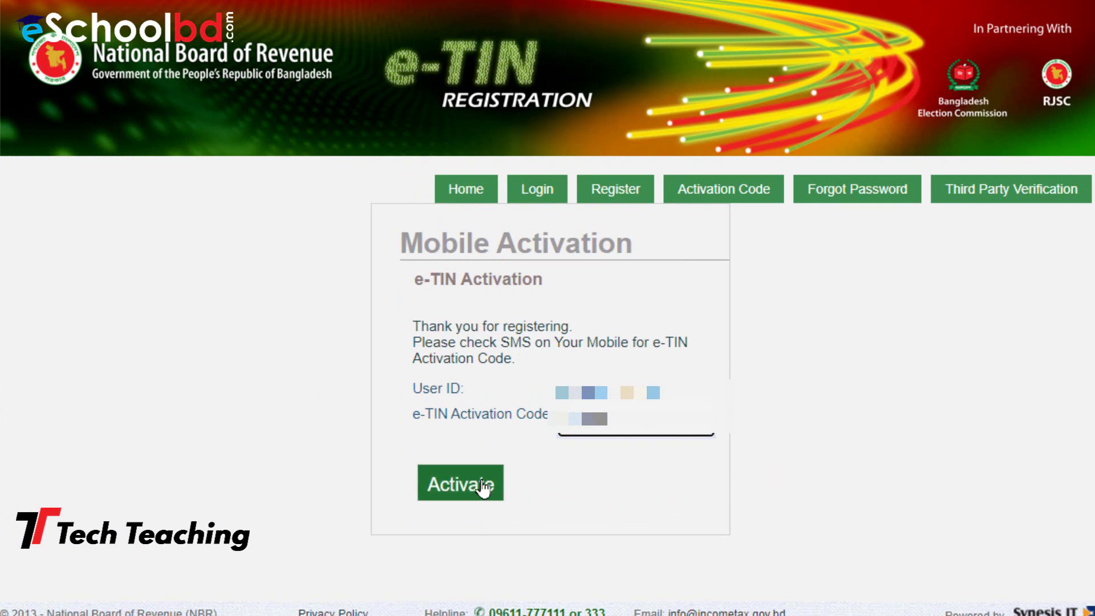
Enter the SMS activation code and activate the account
{"action": "left_click", "coordinate": [484, 488]}
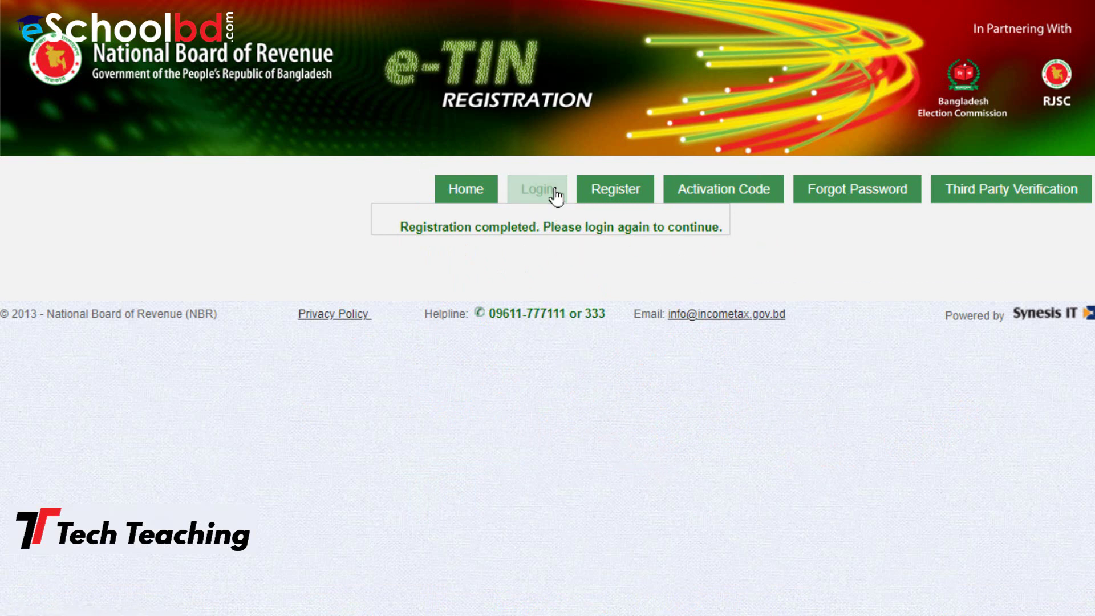
Log in to the new account using the saved user ID and password
{"action": "left_click", "coordinate": [545, 191]}
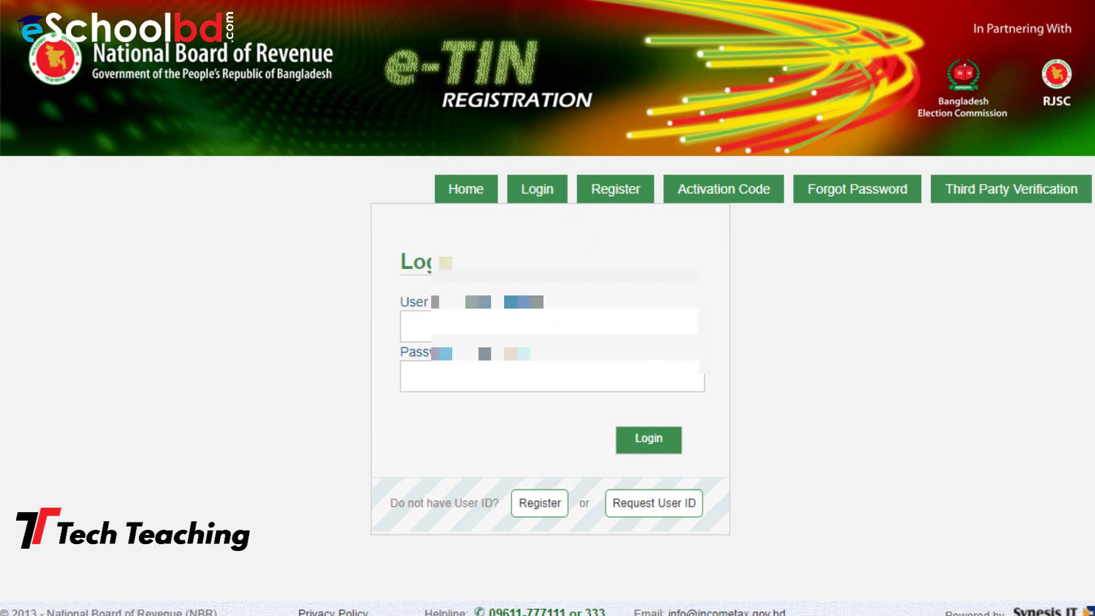
{"action": "left_click", "coordinate": [675, 327]}
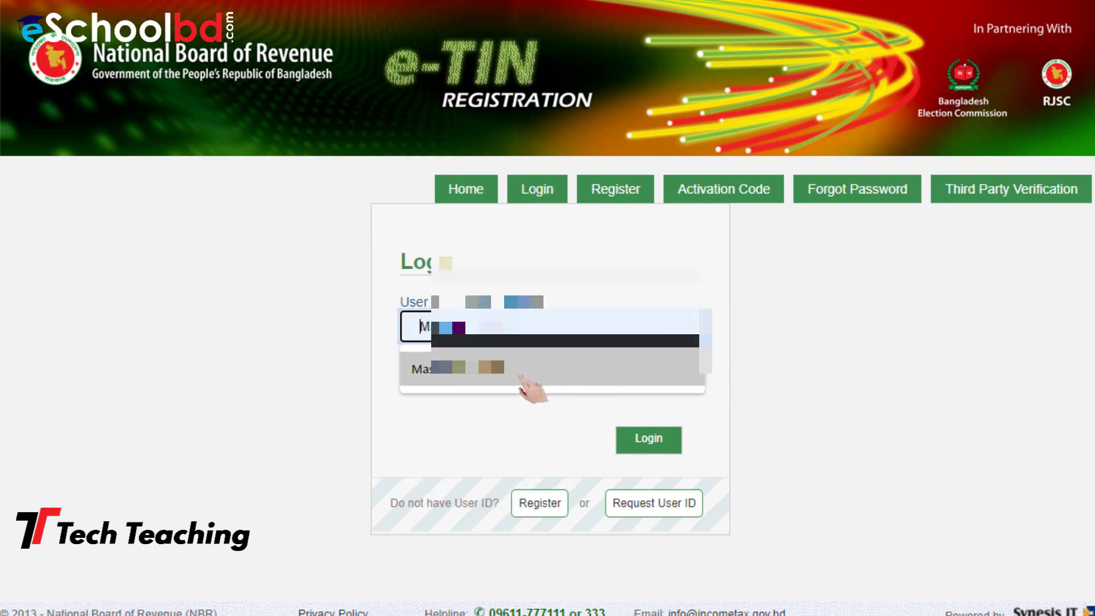
{"action": "left_click", "coordinate": [511, 384]}
{"action": "left_click", "coordinate": [643, 380]}
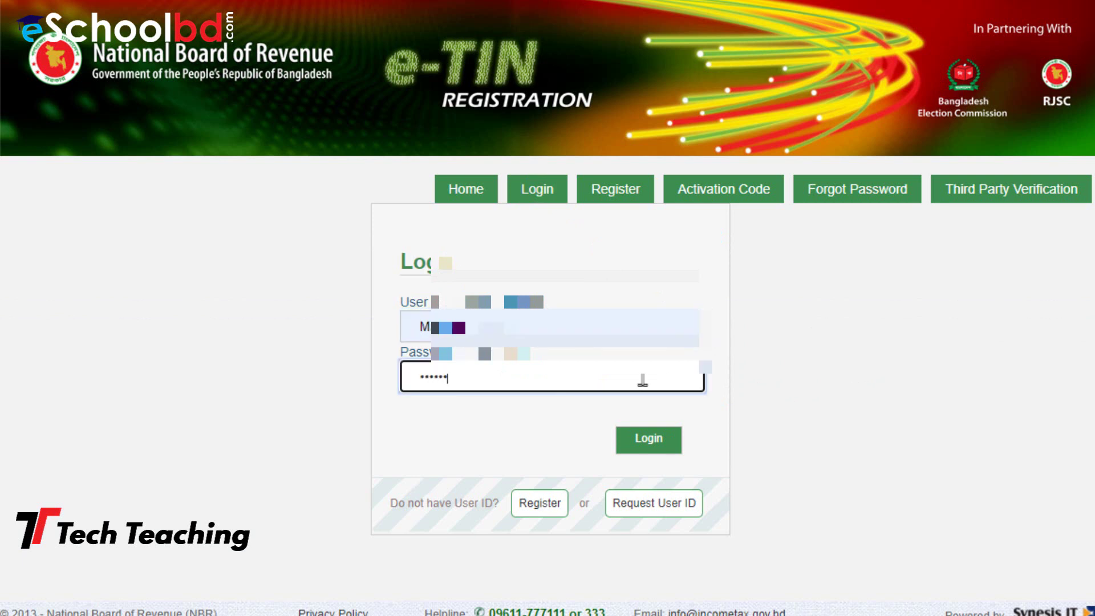
{"action": "left_click", "coordinate": [646, 439]}
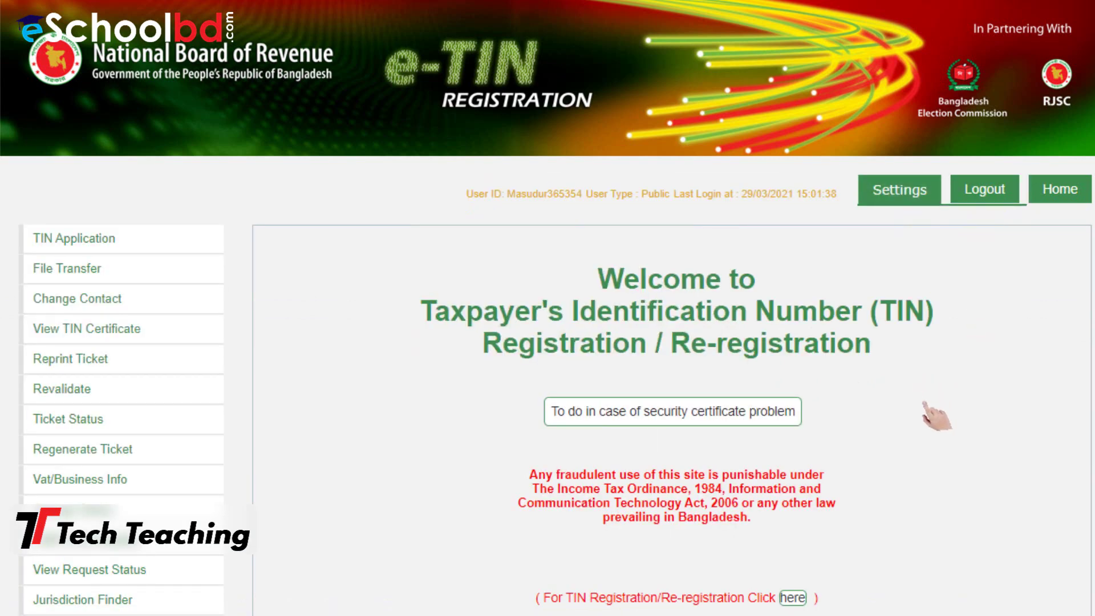
{"action": "scroll", "coordinate": [924, 403], "scroll_direction": "down", "scroll_amount": 3}
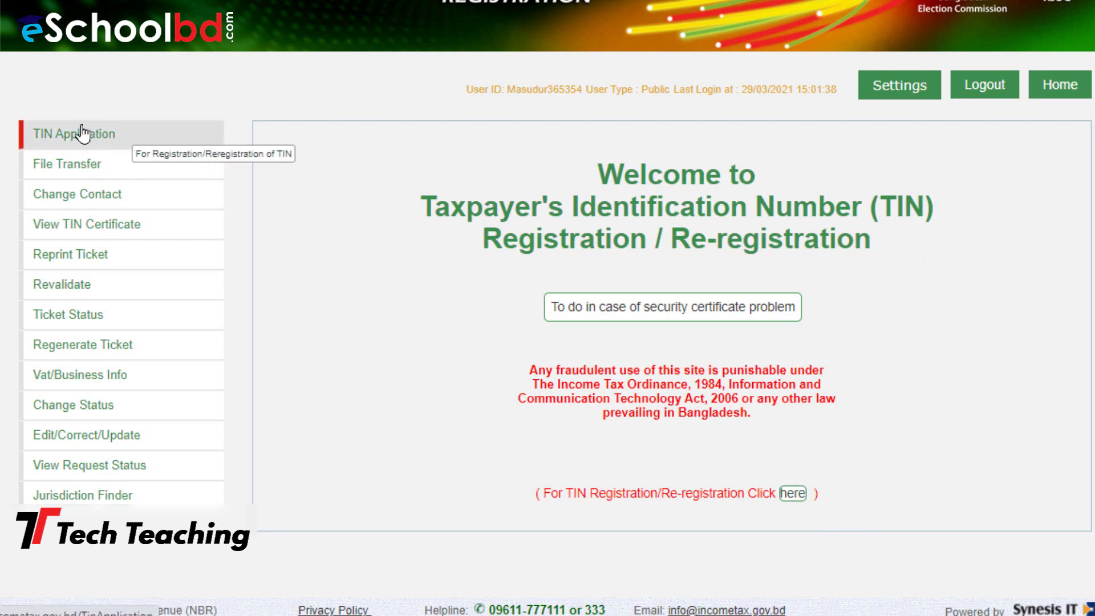
Select Individual -> Bangladeshi, Having NID, and New Registration on the TIN application
{"action": "left_click", "coordinate": [83, 132]}
{"action": "scroll", "coordinate": [1038, 340], "scroll_direction": "down", "scroll_amount": 2}
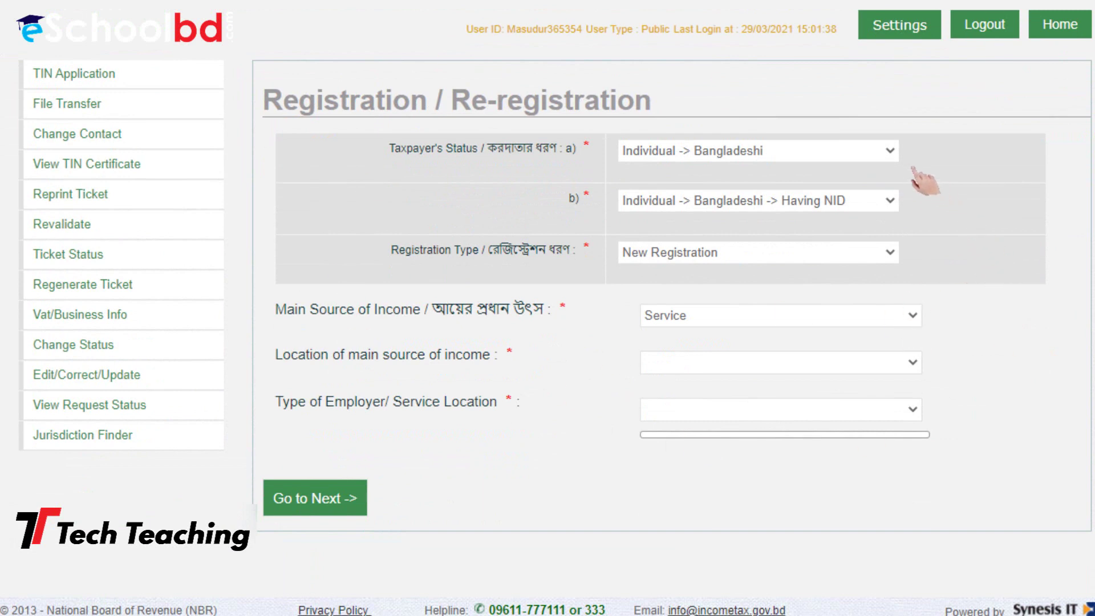
{"action": "left_click", "coordinate": [887, 151]}
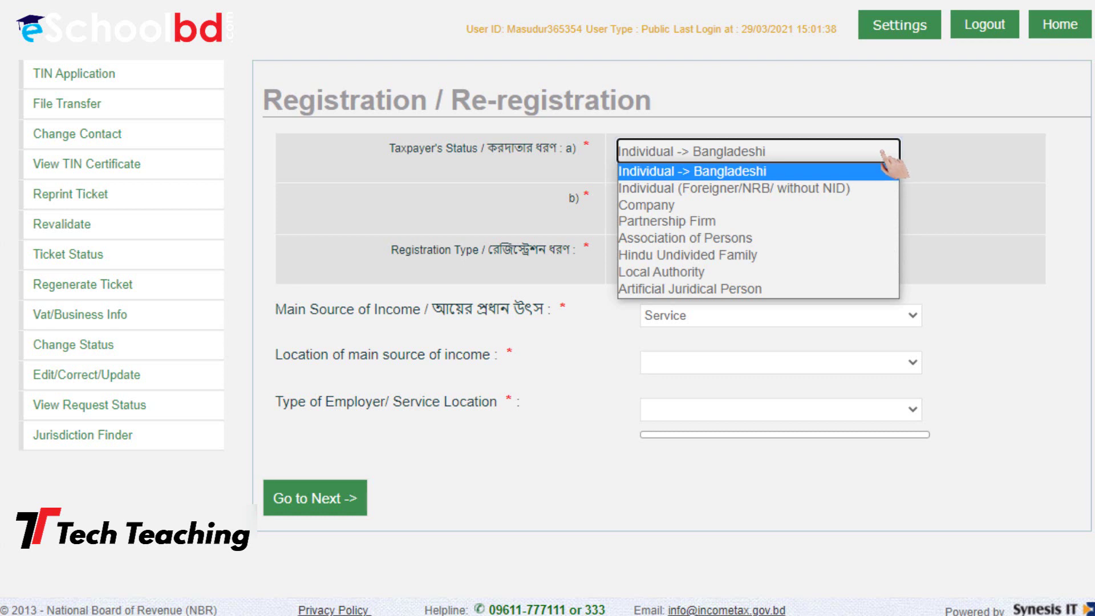
{"action": "left_click", "coordinate": [881, 153]}
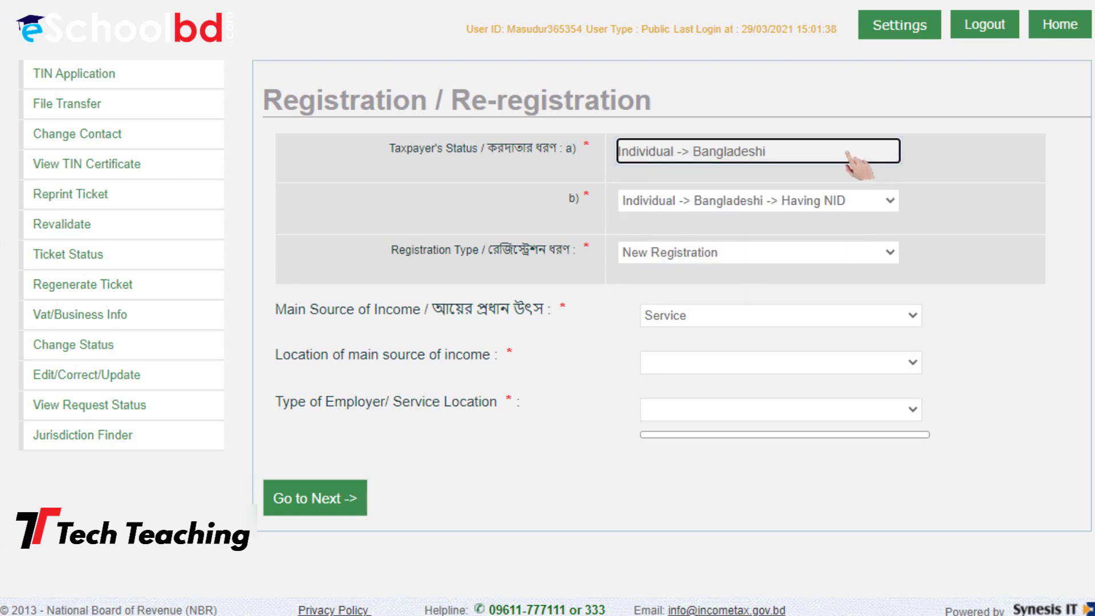
{"action": "left_click", "coordinate": [876, 206]}
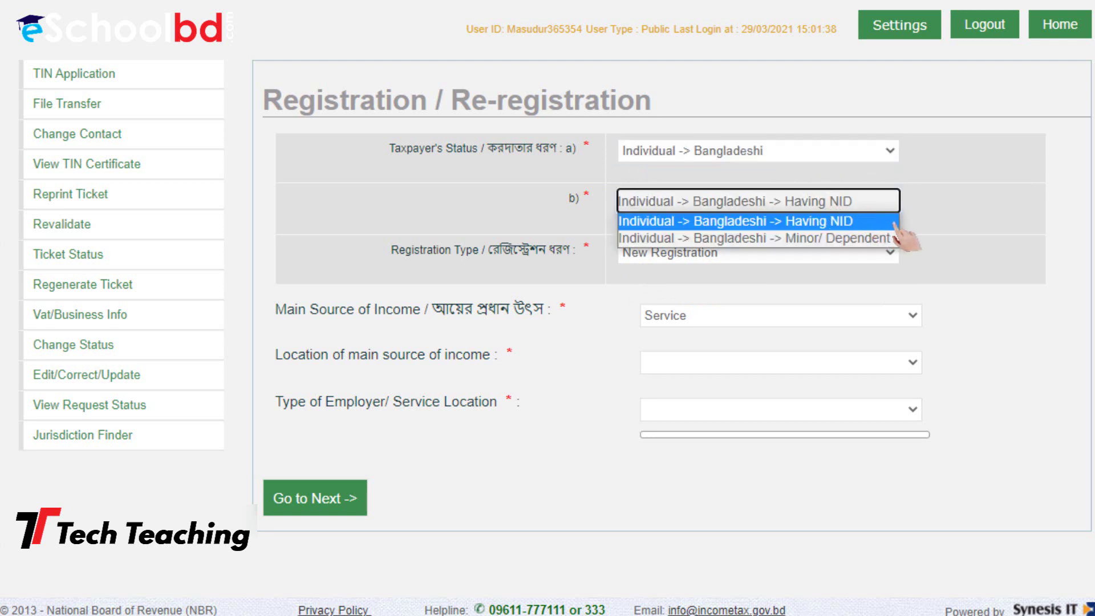
{"action": "left_click", "coordinate": [865, 221]}
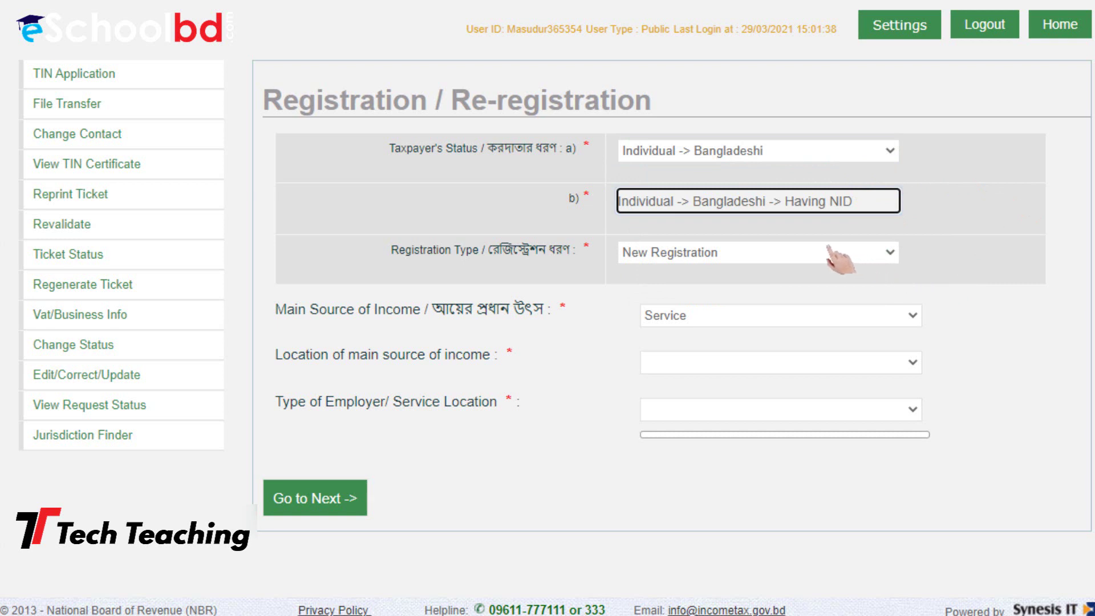
{"action": "left_click", "coordinate": [794, 255]}
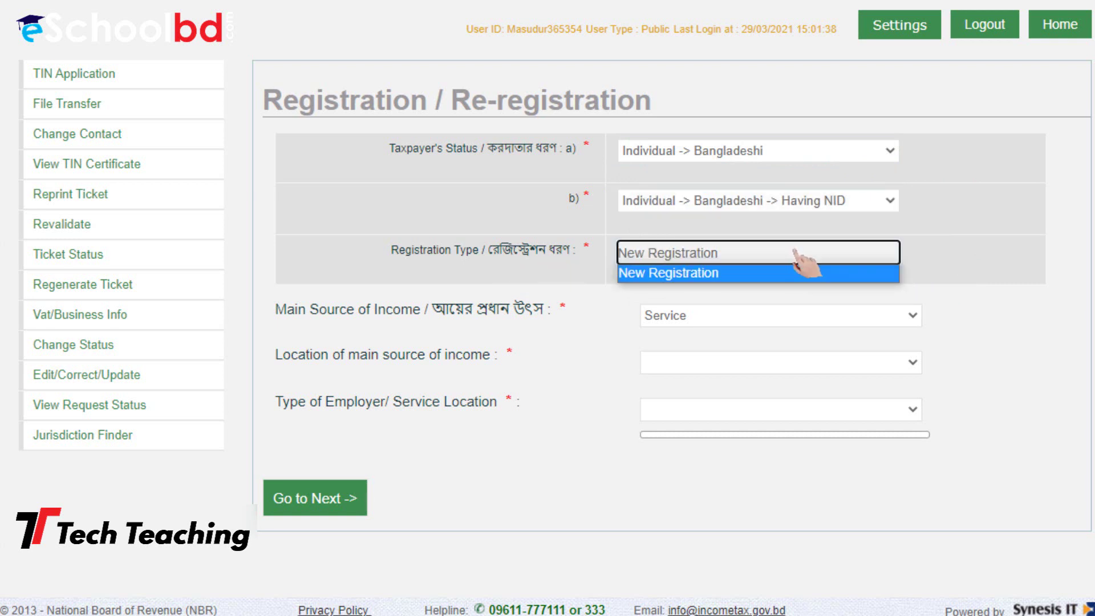
{"action": "left_click", "coordinate": [752, 276]}
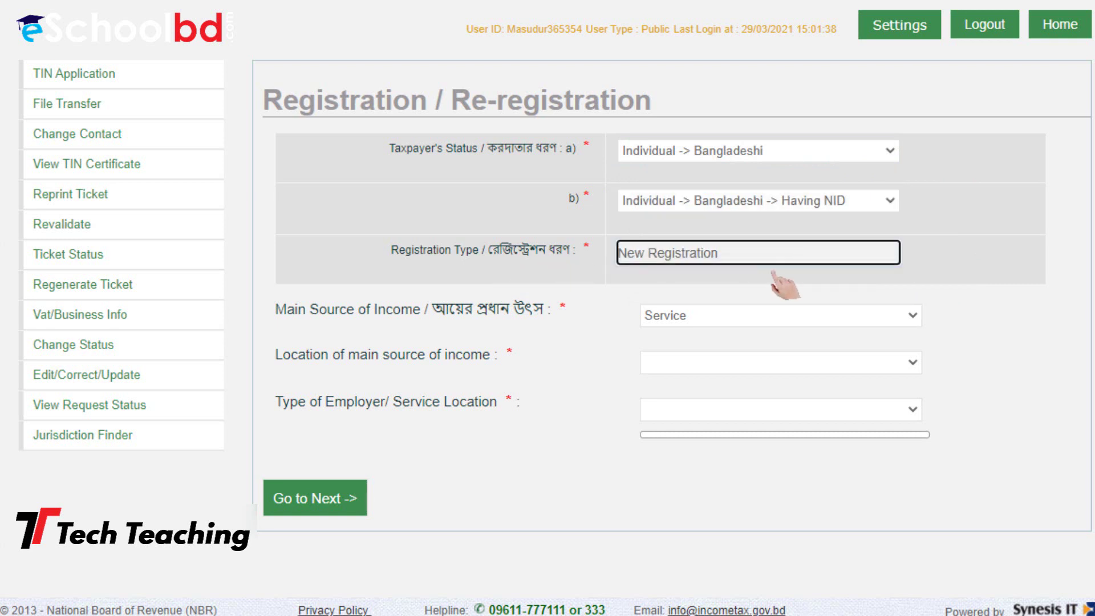
Set main income source to Others with its municipality-area location, then continue
{"action": "left_click", "coordinate": [887, 316]}
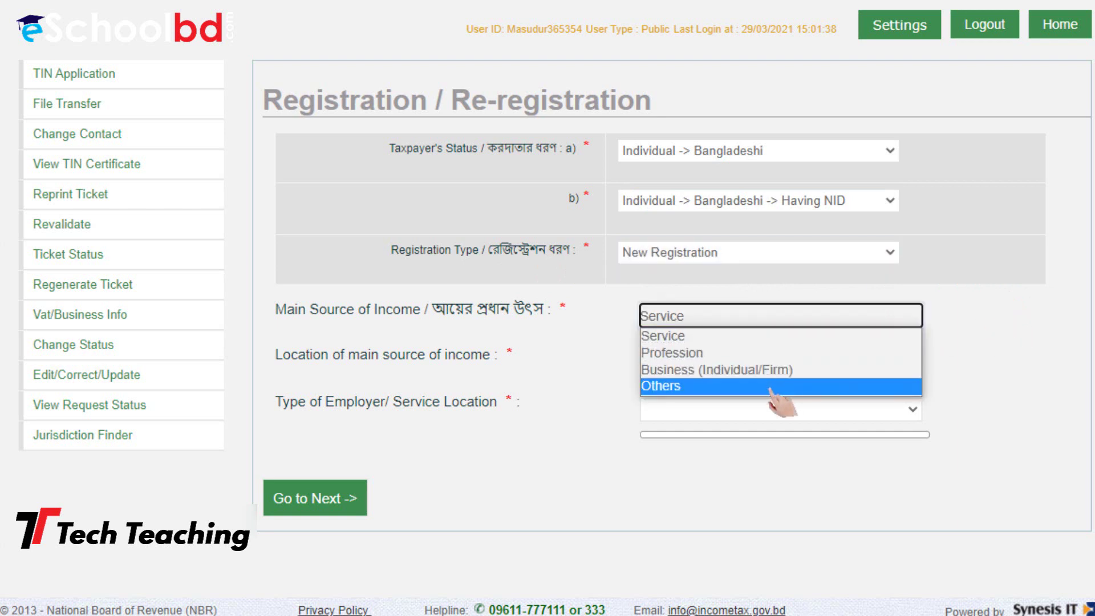
{"action": "left_click", "coordinate": [772, 387]}
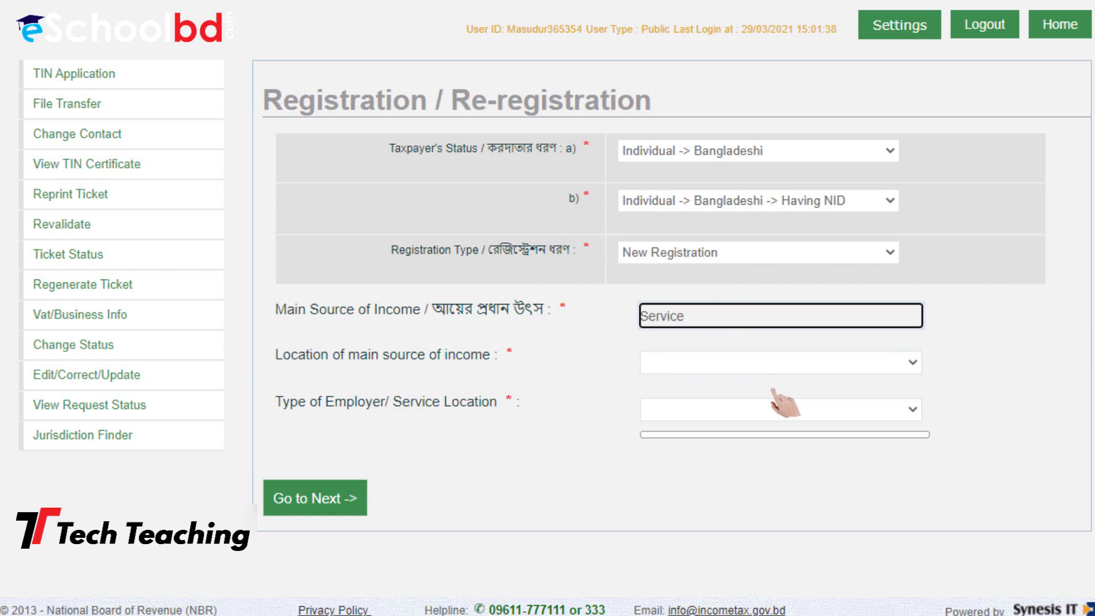
{"action": "left_click", "coordinate": [904, 363]}
{"action": "scroll", "coordinate": [856, 260], "scroll_direction": "down", "scroll_amount": 1}
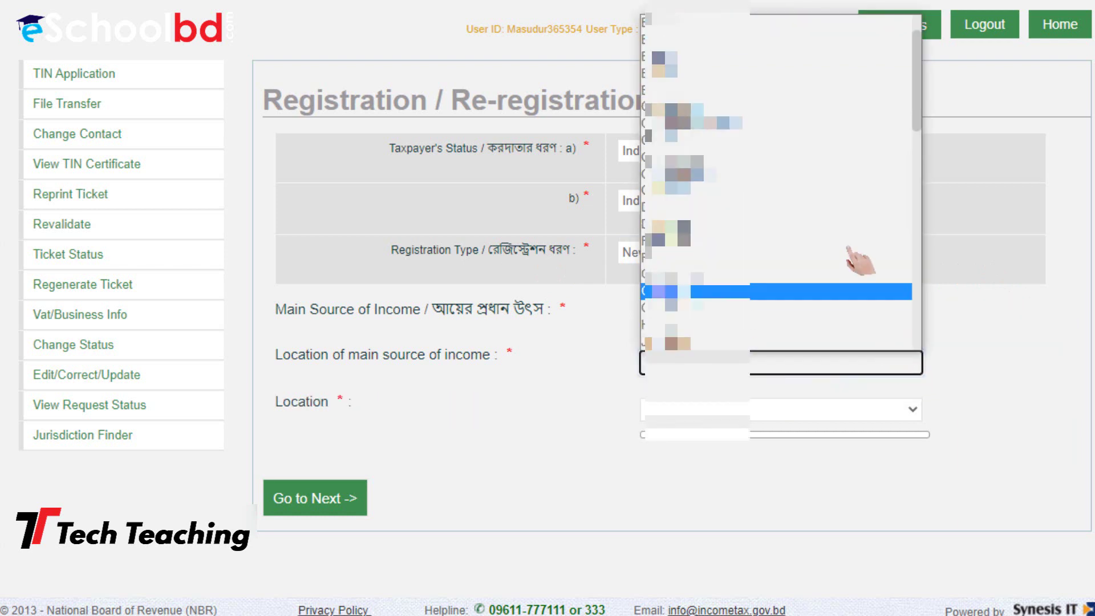
{"action": "left_click", "coordinate": [804, 74]}
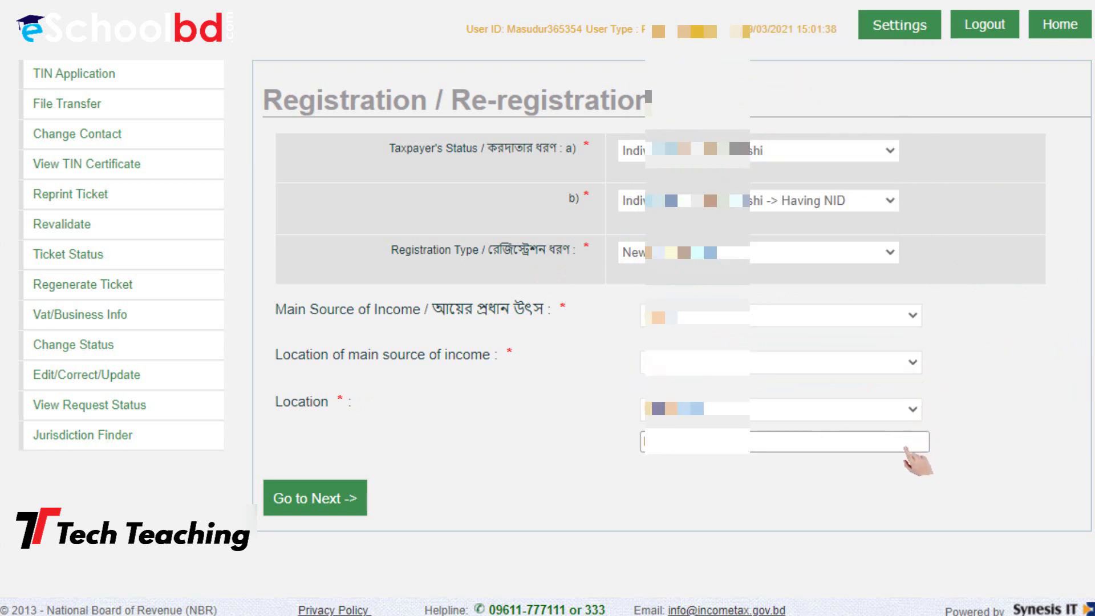
{"action": "left_click", "coordinate": [908, 411]}
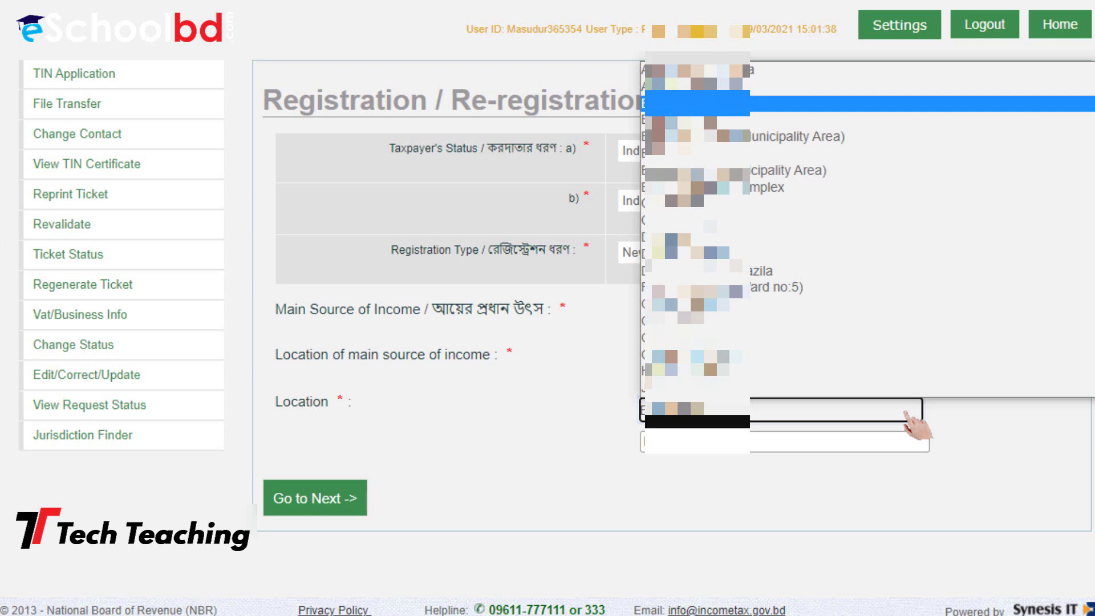
{"action": "scroll", "coordinate": [998, 232], "scroll_direction": "down", "scroll_amount": 10}
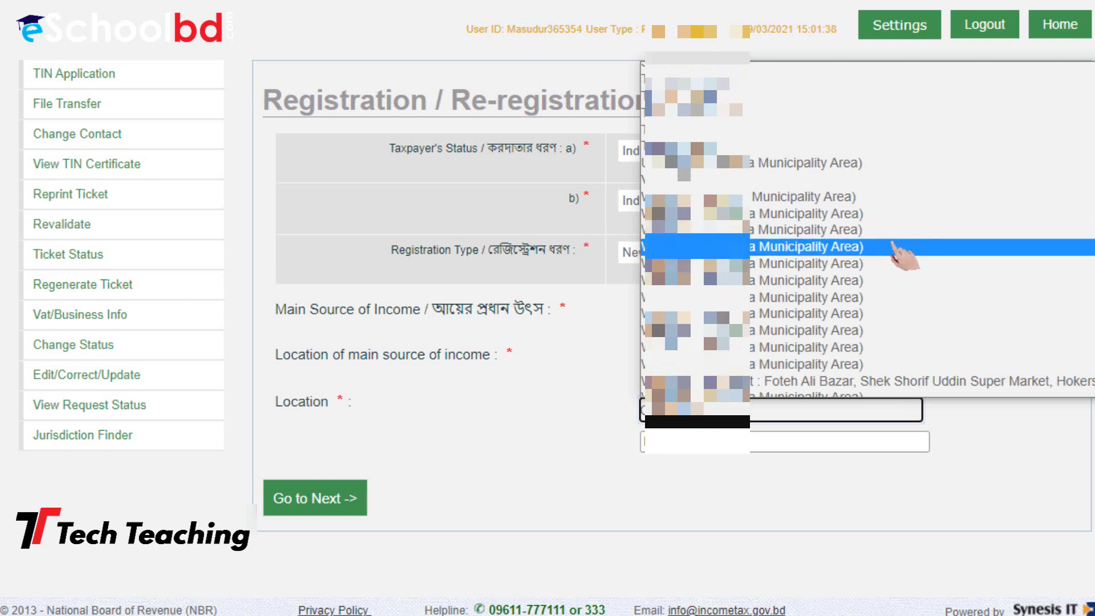
{"action": "scroll", "coordinate": [896, 246], "scroll_direction": "down", "scroll_amount": 2}
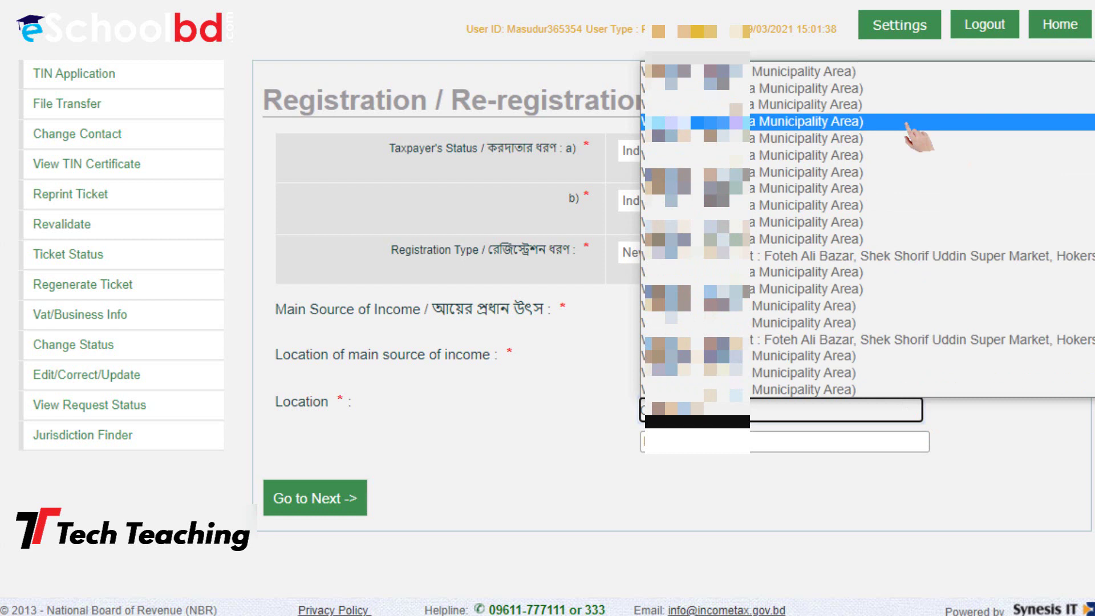
{"action": "left_click", "coordinate": [918, 122]}
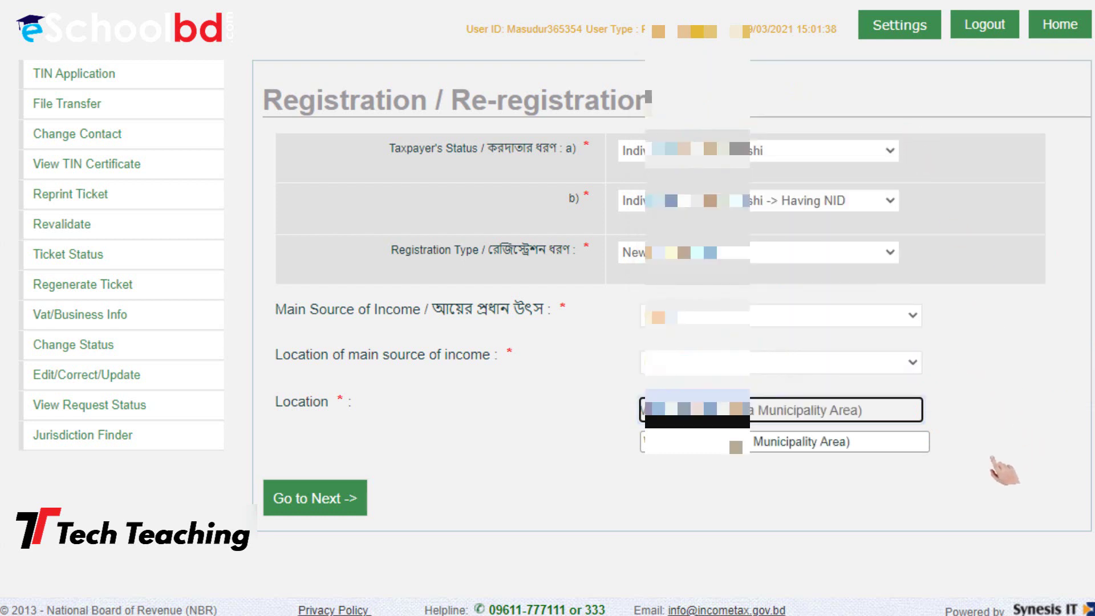
{"action": "left_click", "coordinate": [351, 501]}
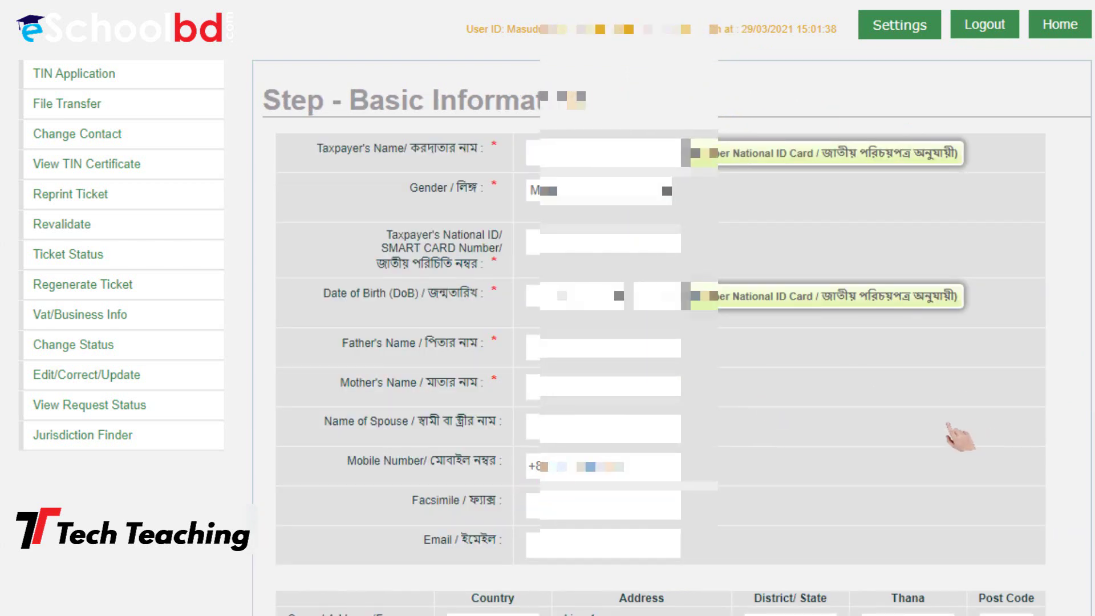
Bring the Notepad file of taxpayer details in front of the Basic Information page
{"action": "scroll", "coordinate": [892, 435], "scroll_direction": "down", "scroll_amount": 4}
{"action": "scroll", "coordinate": [936, 435], "scroll_direction": "up", "scroll_amount": 5}
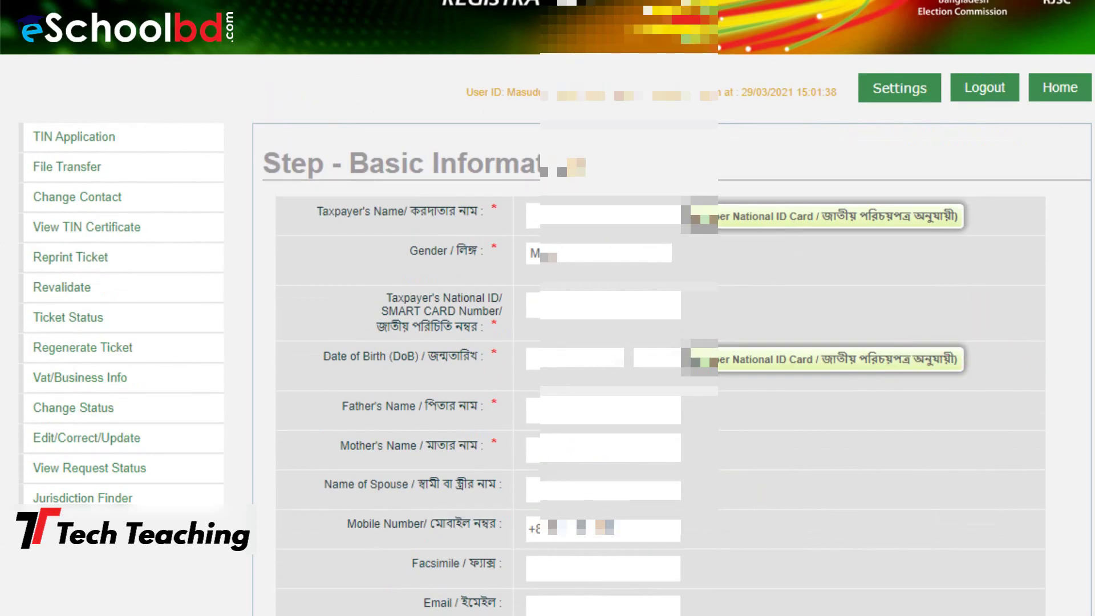
{"action": "left_click", "coordinate": [764, 615]}
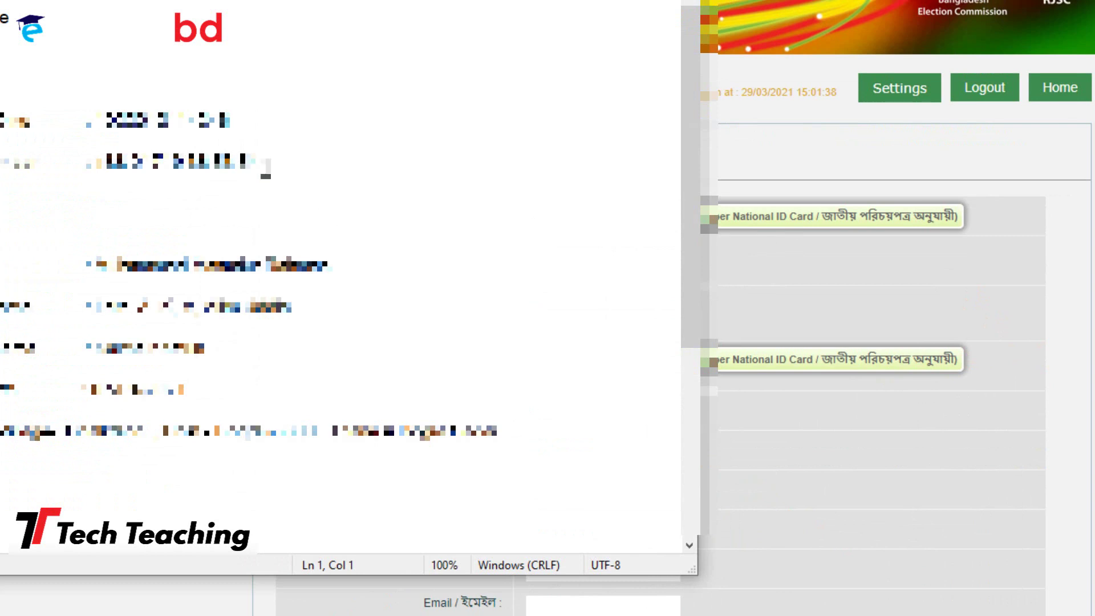
Paste the taxpayer's name from Notepad into the form and set gender to Male
{"action": "left_click_drag", "start_coordinate": [357, 271], "coordinate": [97, 265]}
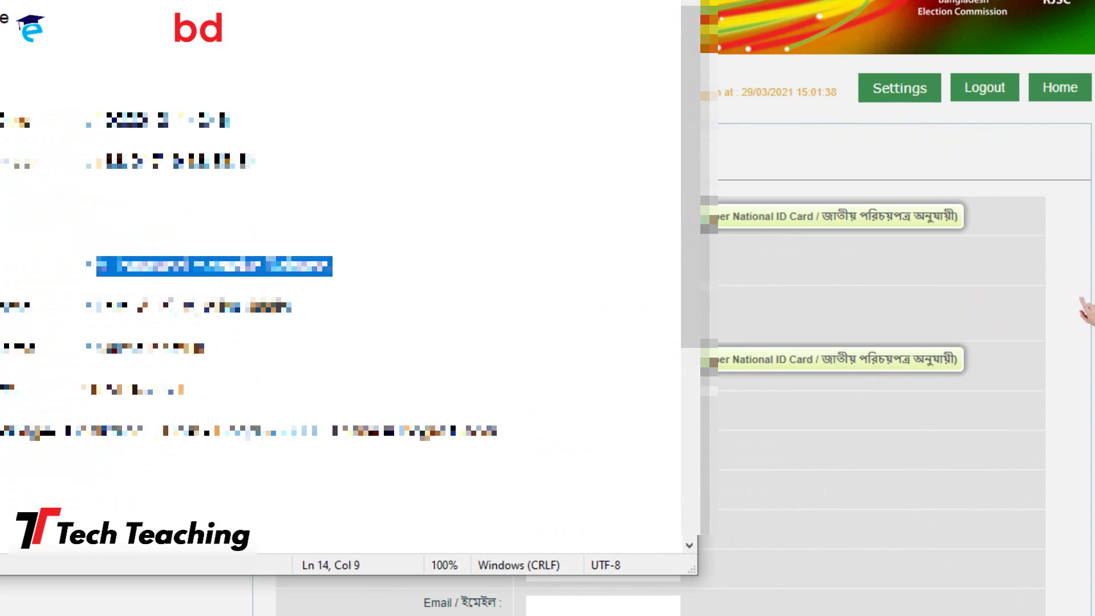
{"action": "left_click", "coordinate": [838, 264]}
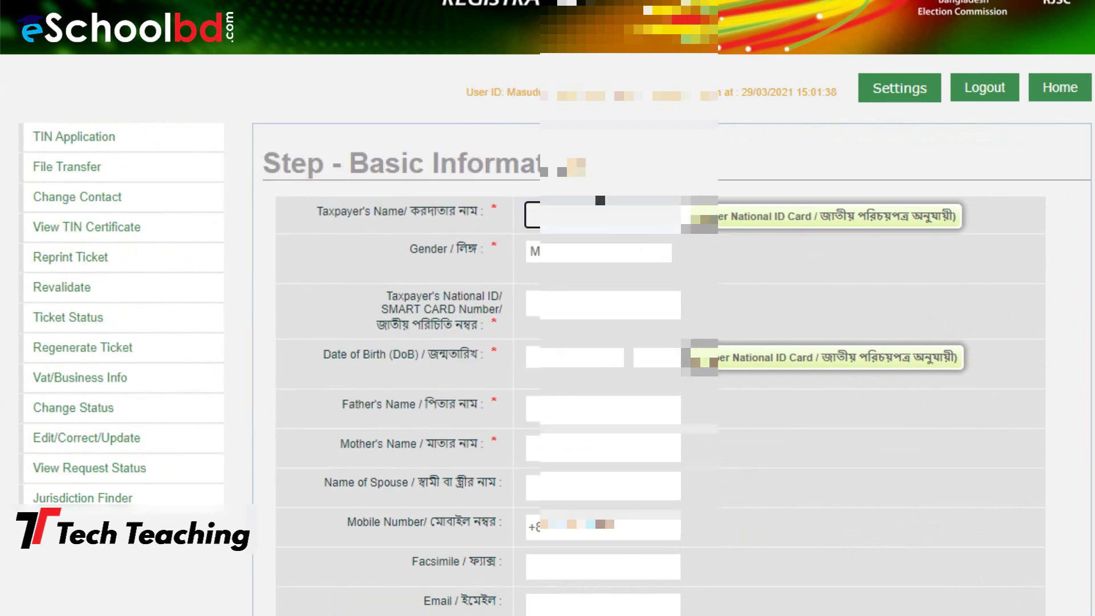
{"action": "key", "text": "ctrl+v"}
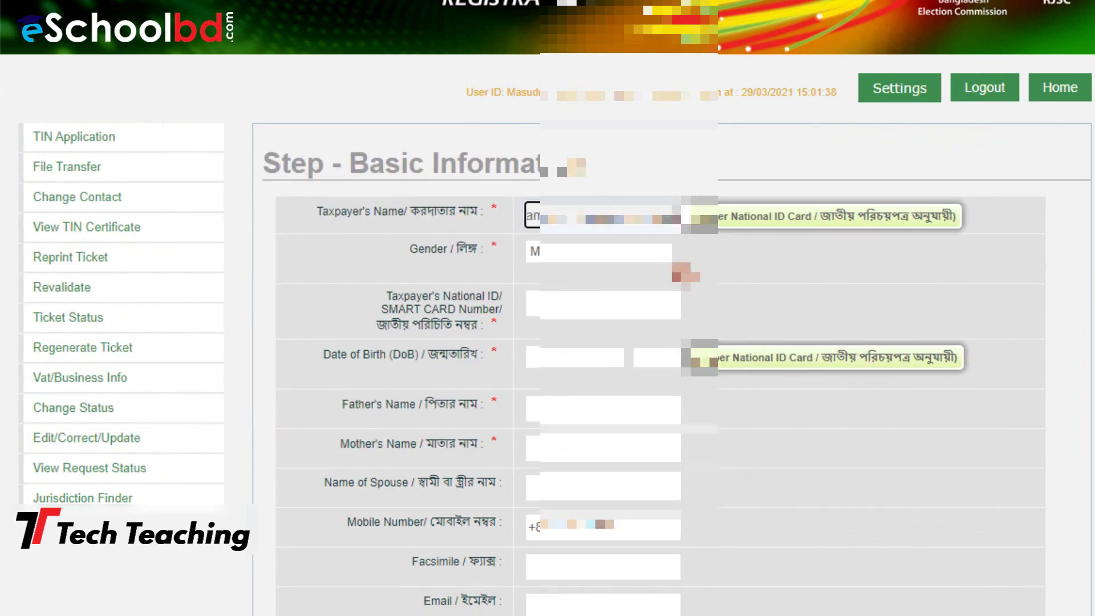
{"action": "left_click", "coordinate": [667, 253]}
{"action": "left_click", "coordinate": [656, 285]}
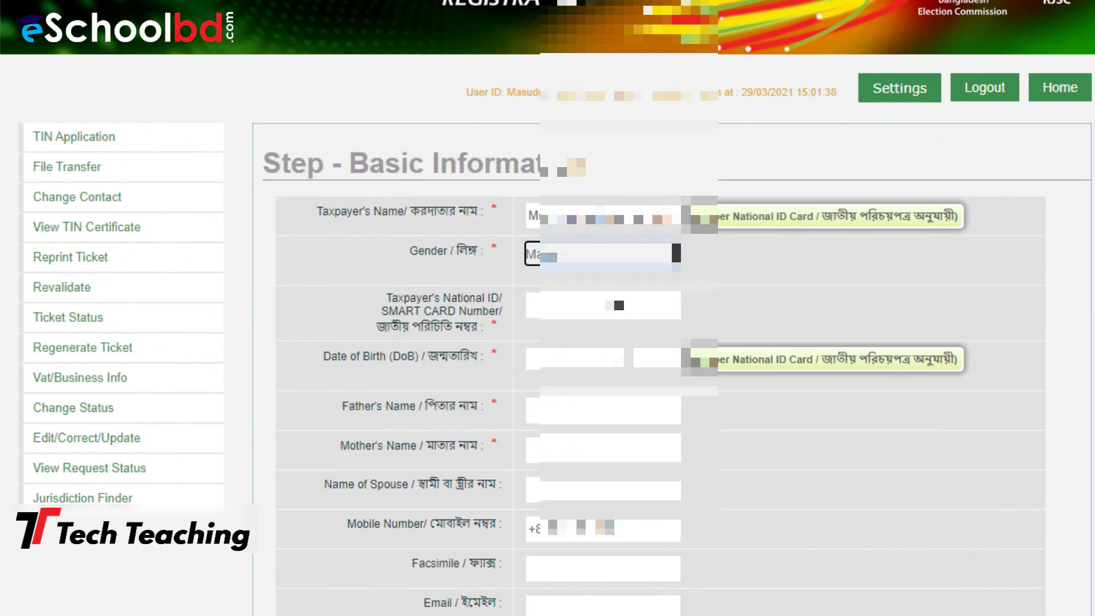
Paste the national ID number from the notes and set the birth day to 07
{"action": "left_click", "coordinate": [809, 614]}
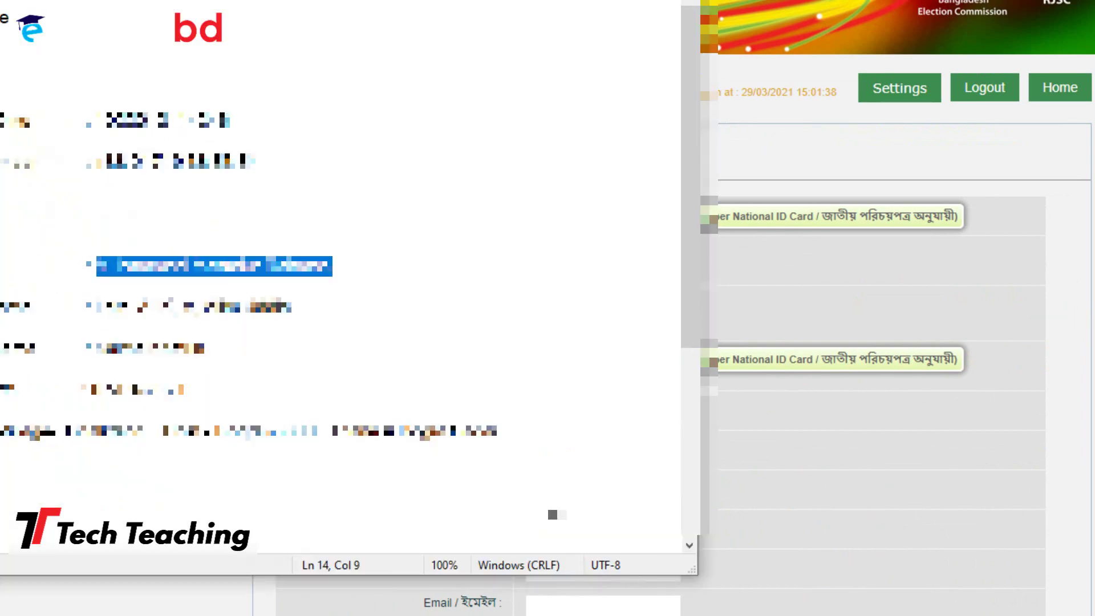
{"action": "left_click", "coordinate": [301, 163]}
{"action": "left_click_drag", "start_coordinate": [263, 114], "coordinate": [97, 114]}
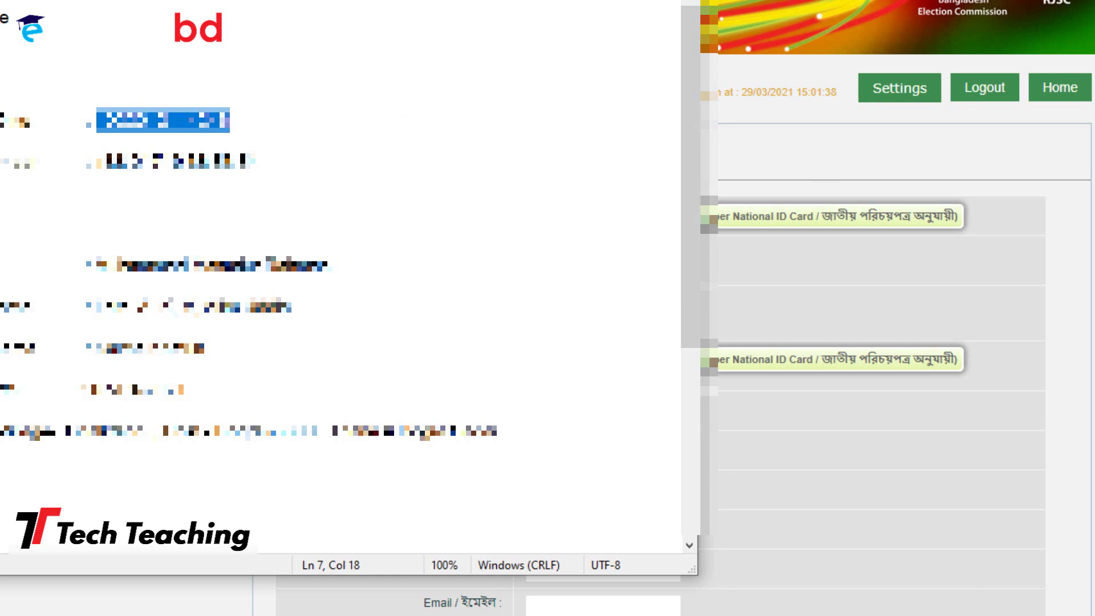
{"action": "left_click", "coordinate": [1076, 322]}
{"action": "left_click", "coordinate": [570, 305]}
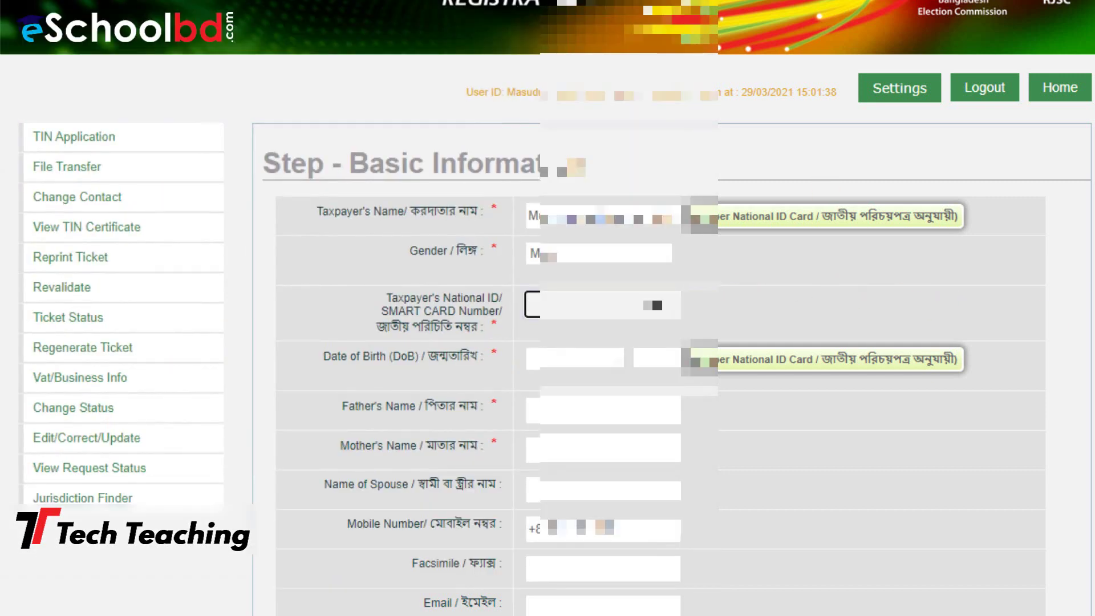
{"action": "key", "text": "ctrl+v"}
{"action": "scroll", "coordinate": [1009, 353], "scroll_direction": "down", "scroll_amount": 3}
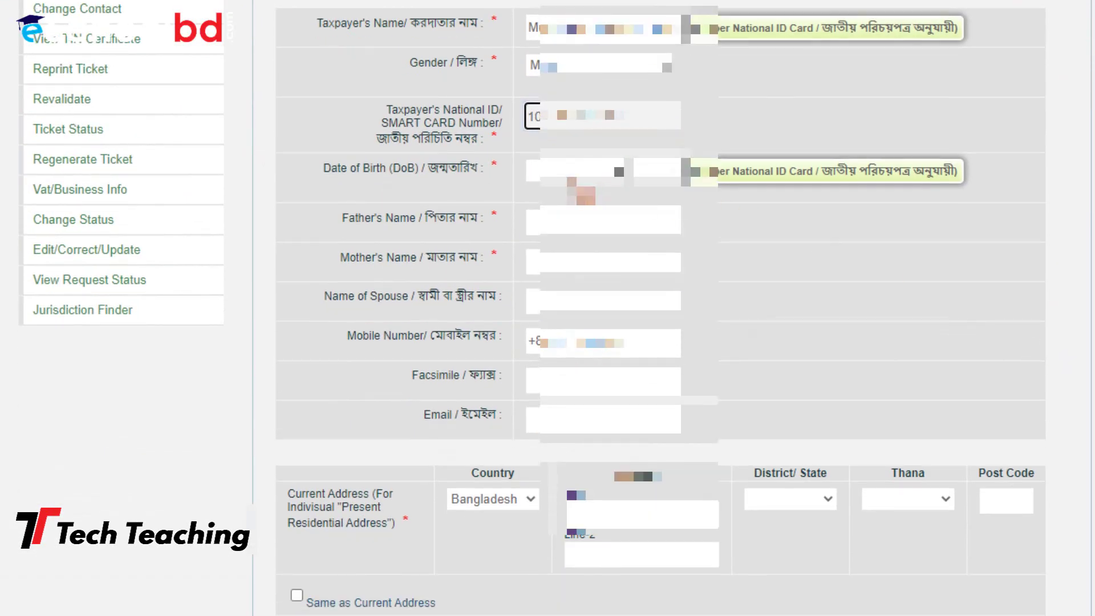
{"action": "left_click", "coordinate": [549, 171]}
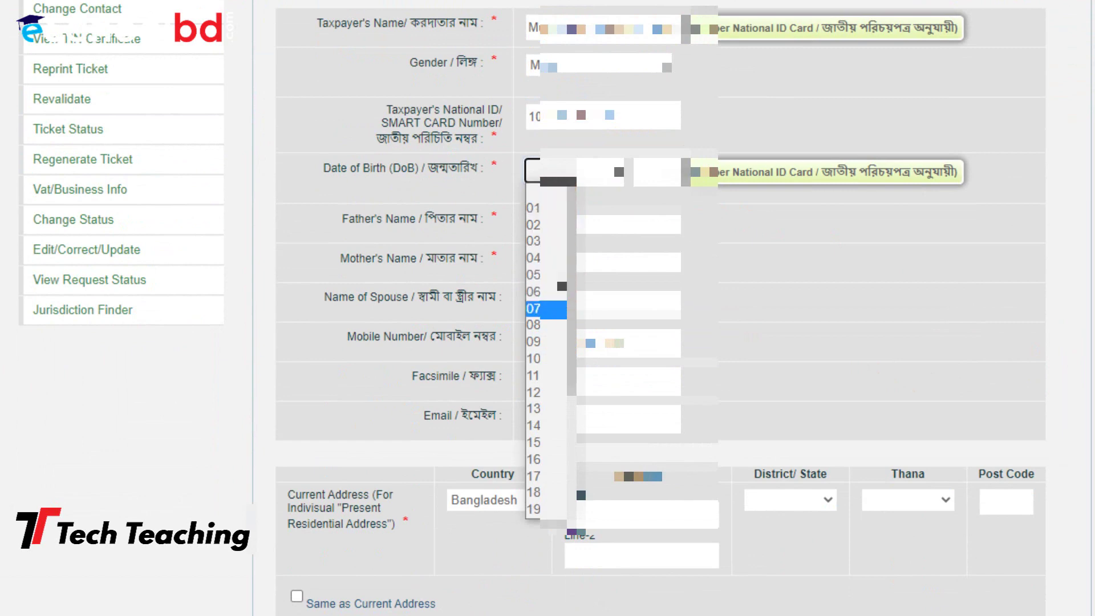
{"action": "left_click", "coordinate": [542, 309]}
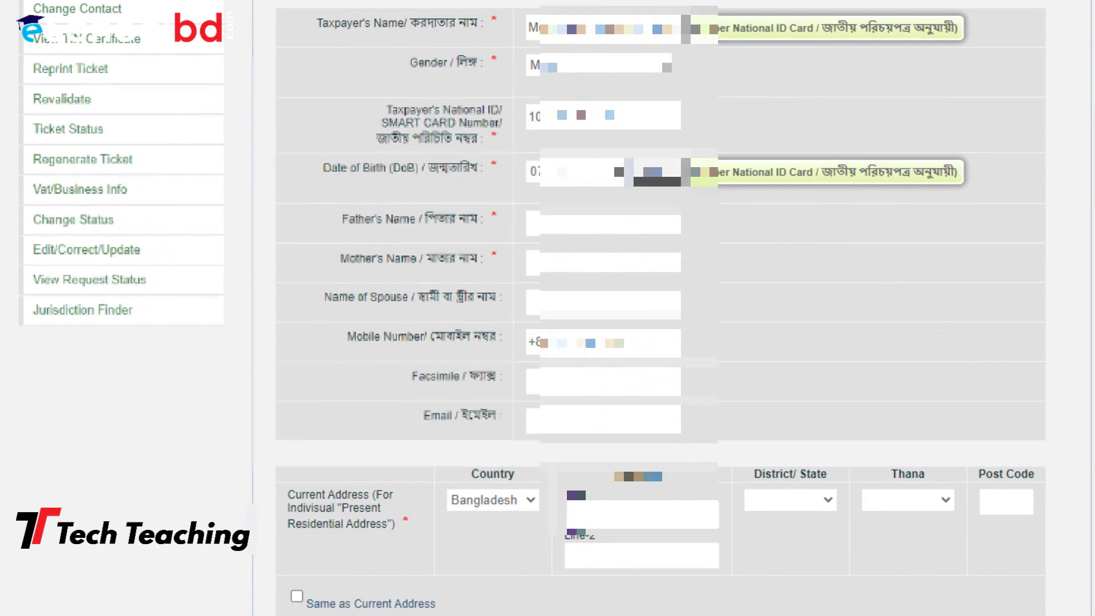
Copy the father's name from the notes into the Father's Name field
{"action": "key", "text": "alt+Tab"}
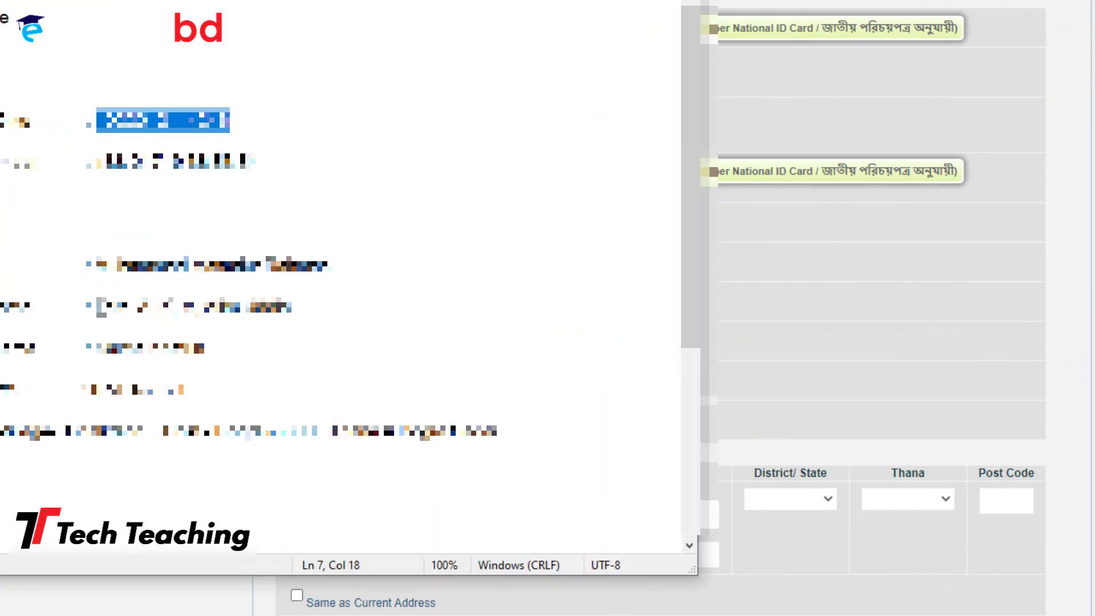
{"action": "mouse_move", "coordinate": [102, 308]}
{"action": "left_mouse_down"}
{"action": "mouse_move", "coordinate": [314, 300]}
{"action": "mouse_move", "coordinate": [95, 308]}
{"action": "left_mouse_up"}
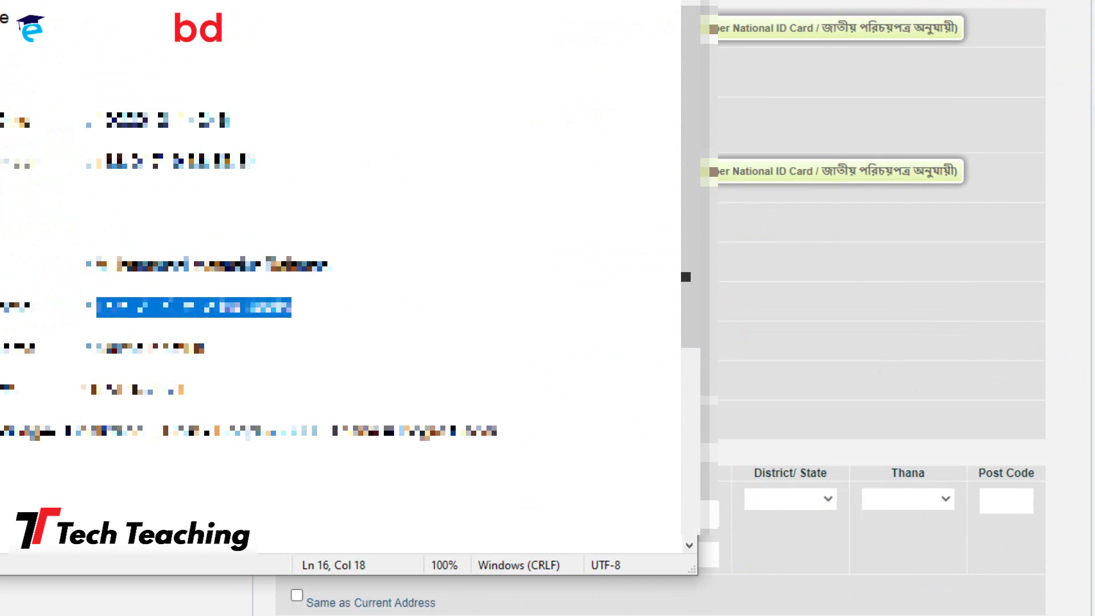
{"action": "left_click", "coordinate": [1046, 288]}
{"action": "left_click", "coordinate": [622, 222]}
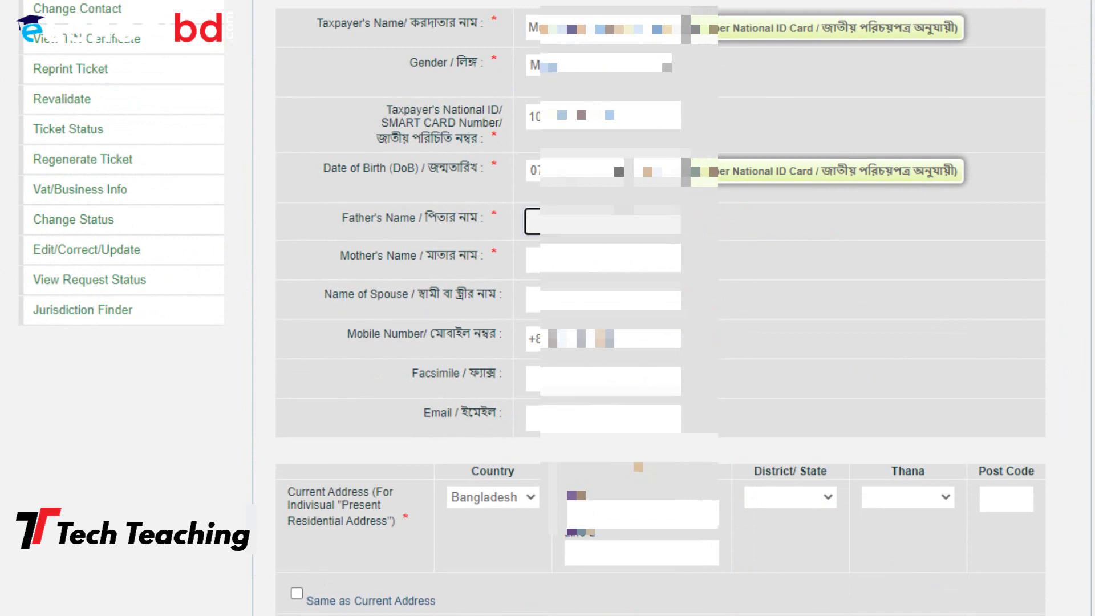
{"action": "key", "text": "ctrl+v"}
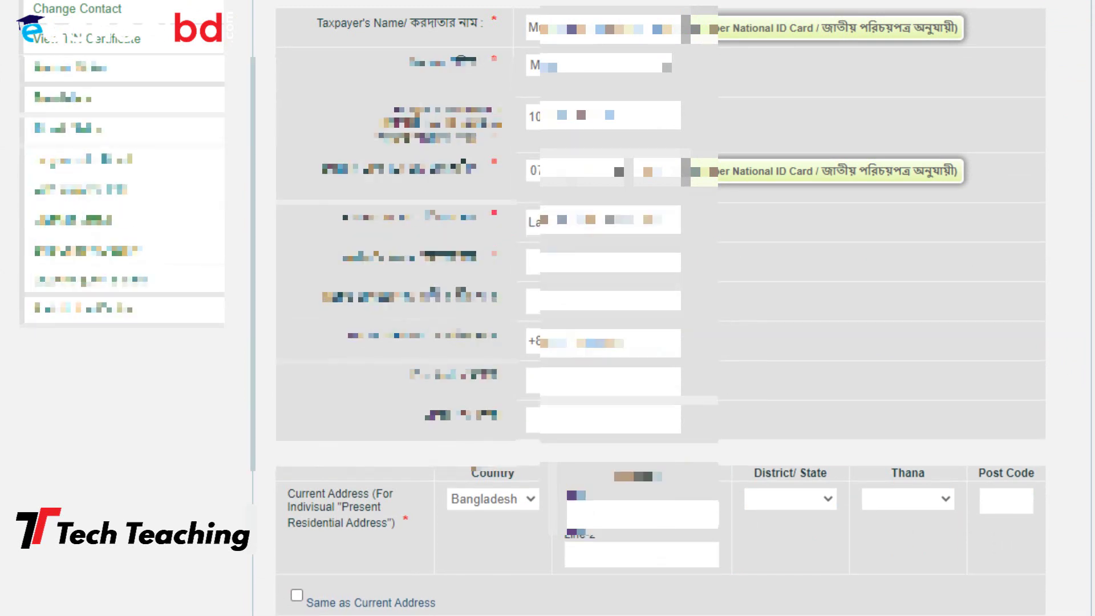
Copy the mother's name from the notes into the Mother's Name field
{"action": "key", "text": "alt+Tab"}
{"action": "left_click_drag", "start_coordinate": [233, 359], "coordinate": [98, 345]}
{"action": "key", "text": "ctrl+x"}
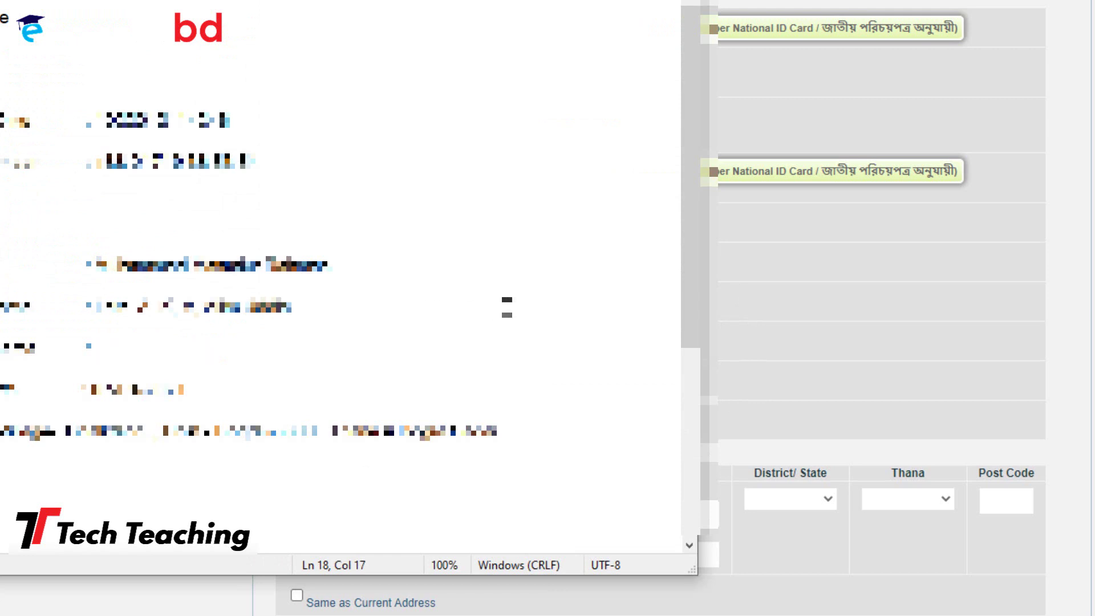
{"action": "key", "text": "ctrl+z"}
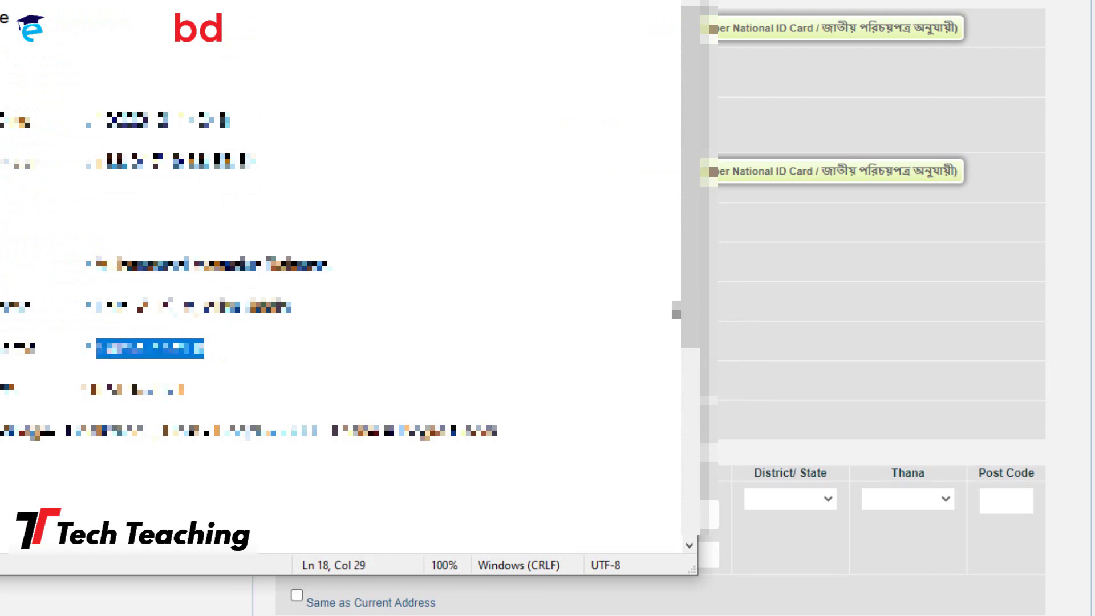
{"action": "left_click", "coordinate": [1055, 335]}
{"action": "left_click", "coordinate": [657, 256]}
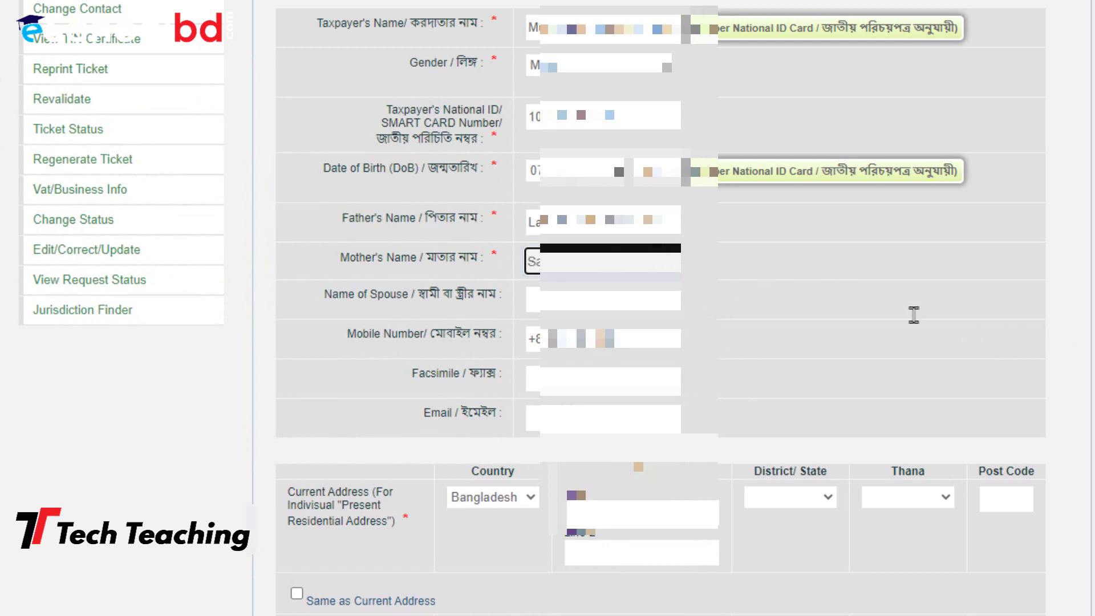
{"action": "key", "text": "ctrl+v"}
{"action": "left_click", "coordinate": [667, 305]}
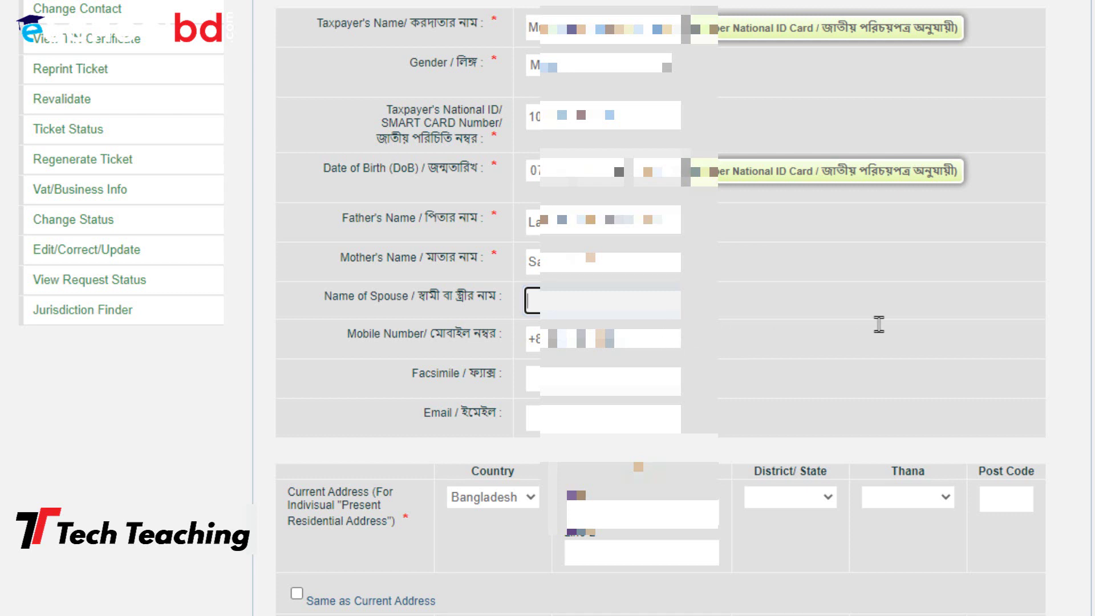
Set the current address country to Bangladesh and paste the first address line
{"action": "scroll", "coordinate": [863, 299], "scroll_direction": "down", "scroll_amount": 5}
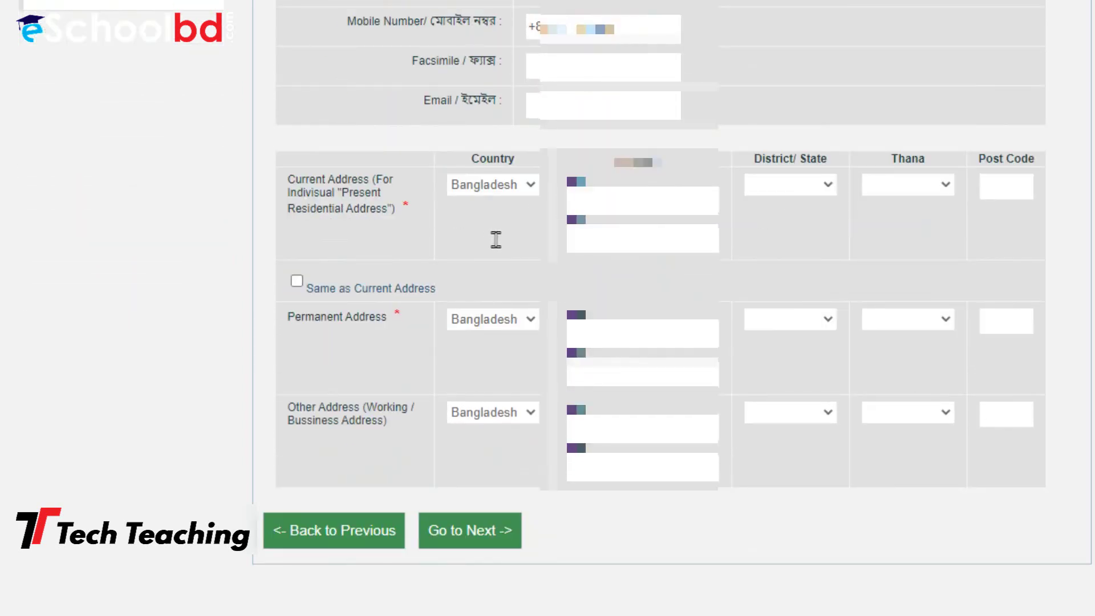
{"action": "left_click", "coordinate": [530, 184]}
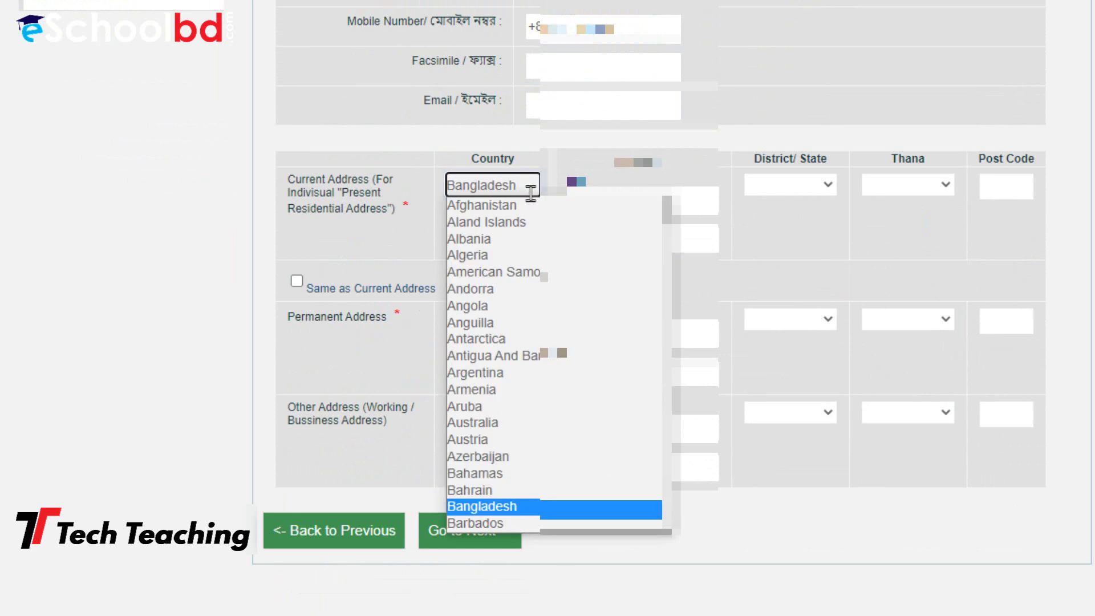
{"action": "left_click", "coordinate": [532, 509]}
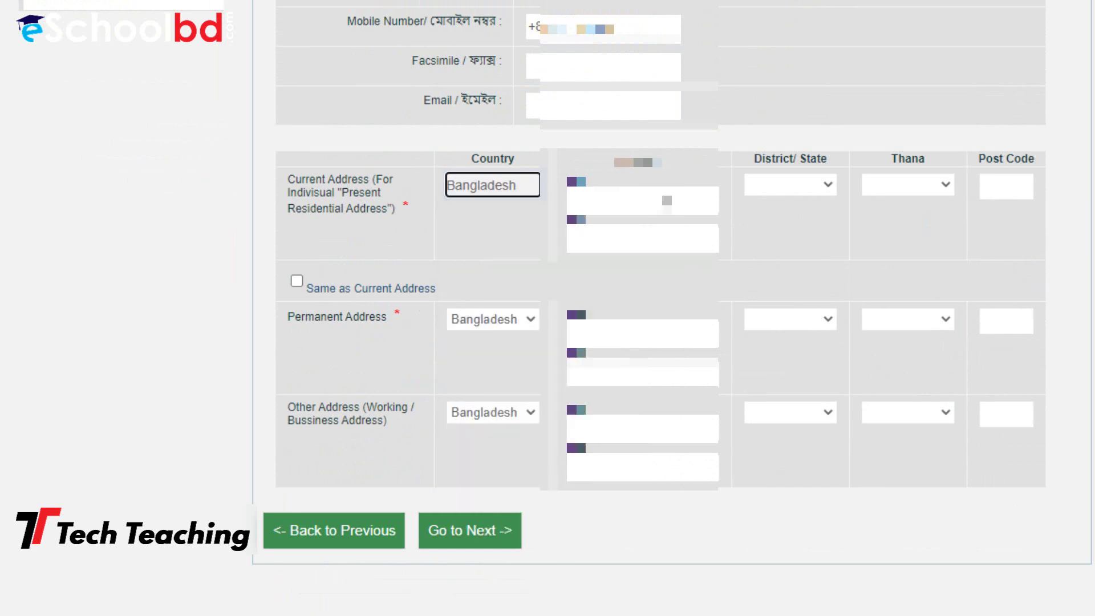
{"action": "left_click", "coordinate": [667, 201]}
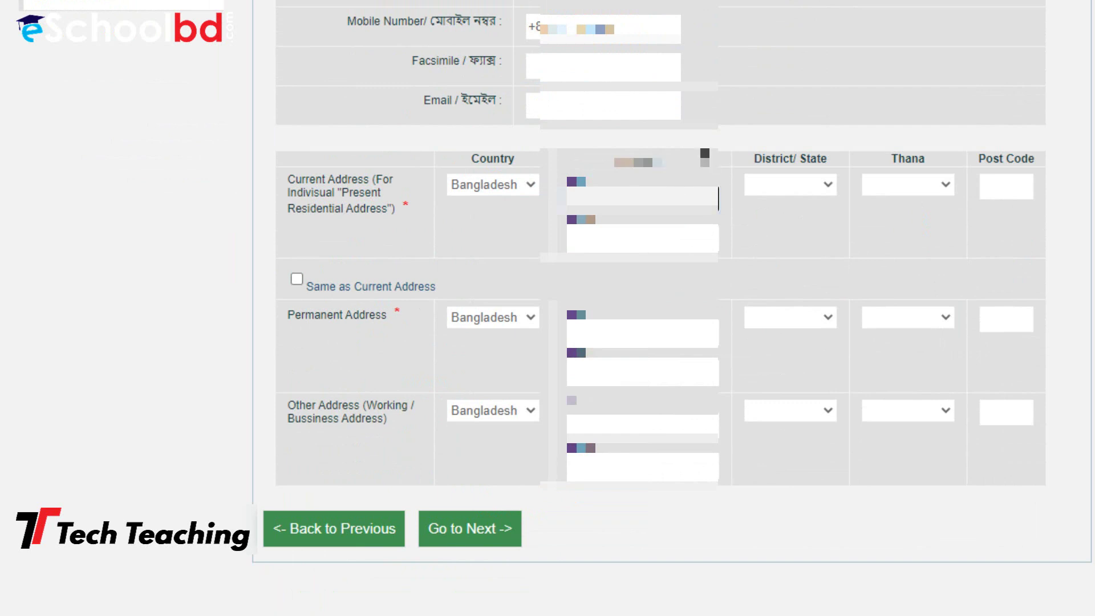
{"action": "key", "text": "ctrl+v"}
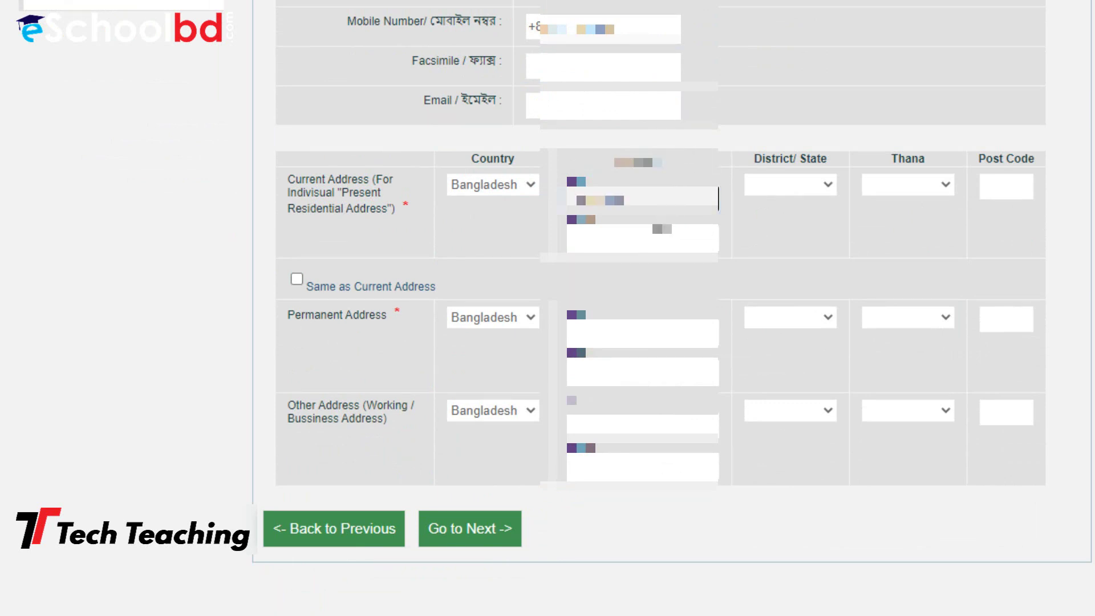
Choose the district and thana, and accept the suggested post code
{"action": "left_click", "coordinate": [788, 180]}
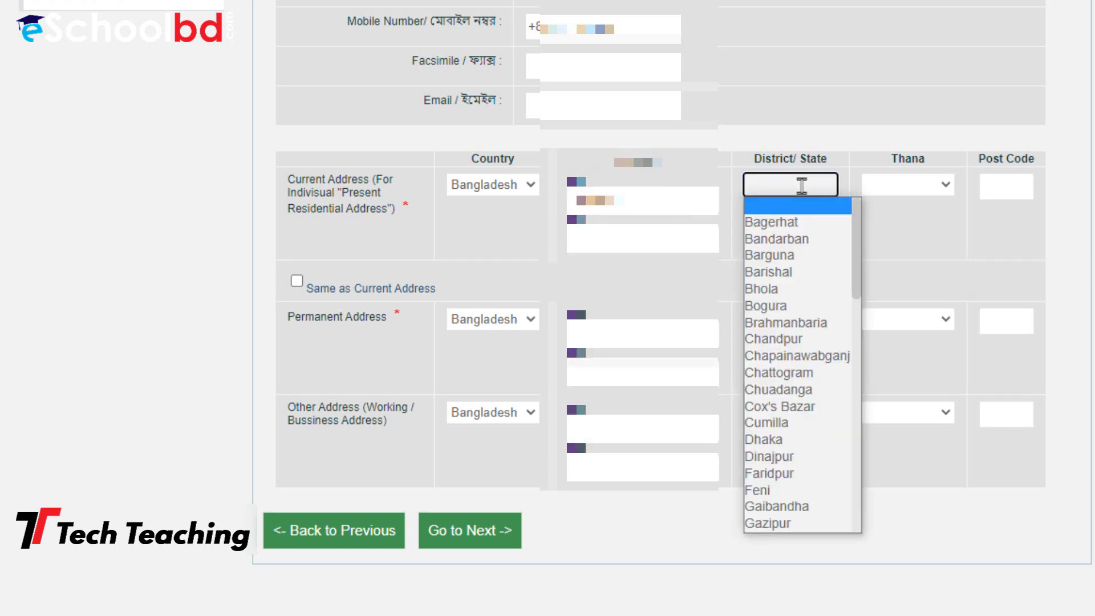
{"action": "left_click", "coordinate": [803, 307]}
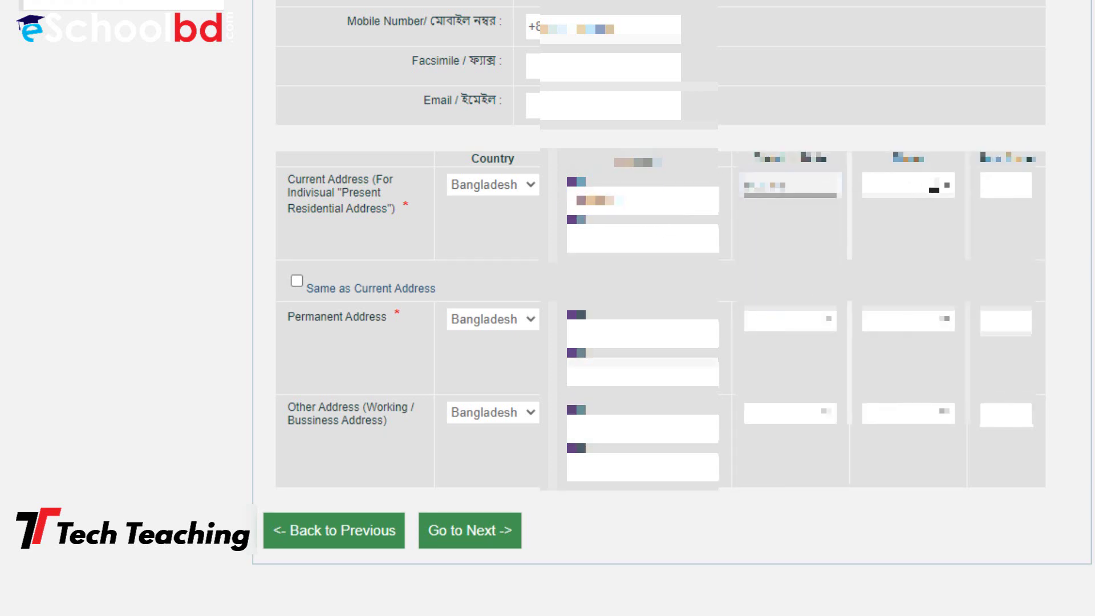
{"action": "left_click", "coordinate": [934, 189]}
{"action": "left_click", "coordinate": [922, 250]}
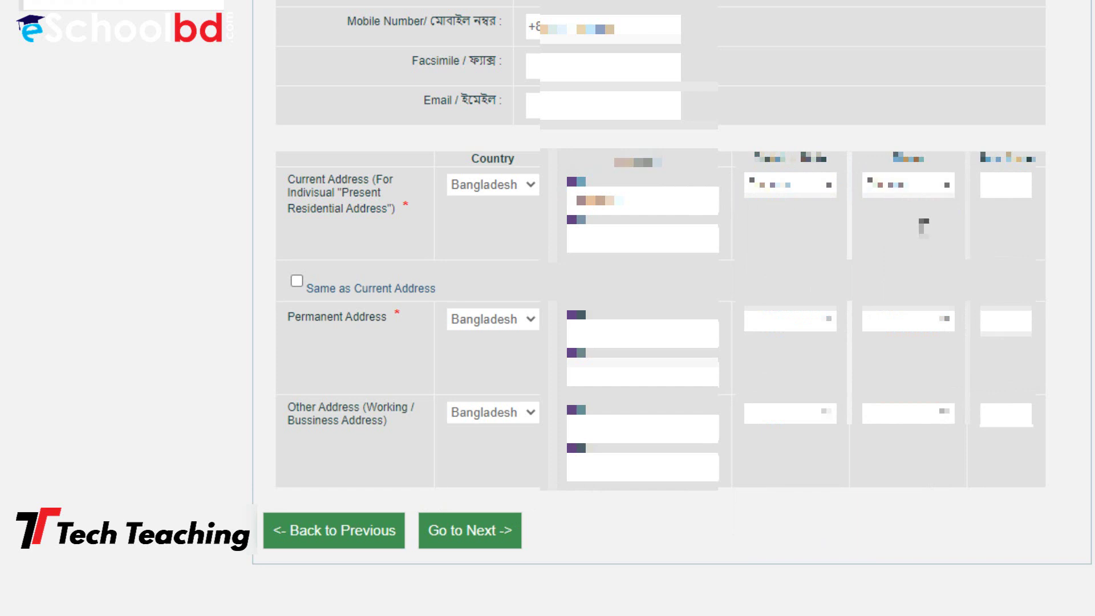
{"action": "left_click", "coordinate": [929, 188]}
{"action": "left_click", "coordinate": [924, 242]}
{"action": "left_click", "coordinate": [1017, 174]}
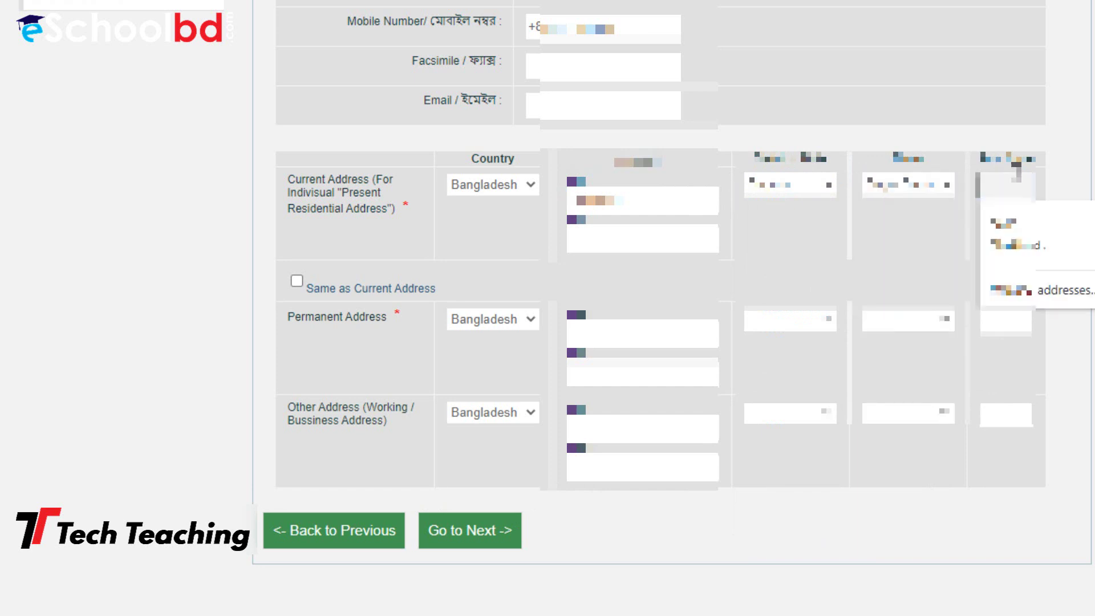
{"action": "left_click", "coordinate": [1037, 208]}
Clear the second address line and tick 'Same as Current Address'
{"action": "left_click", "coordinate": [679, 242]}
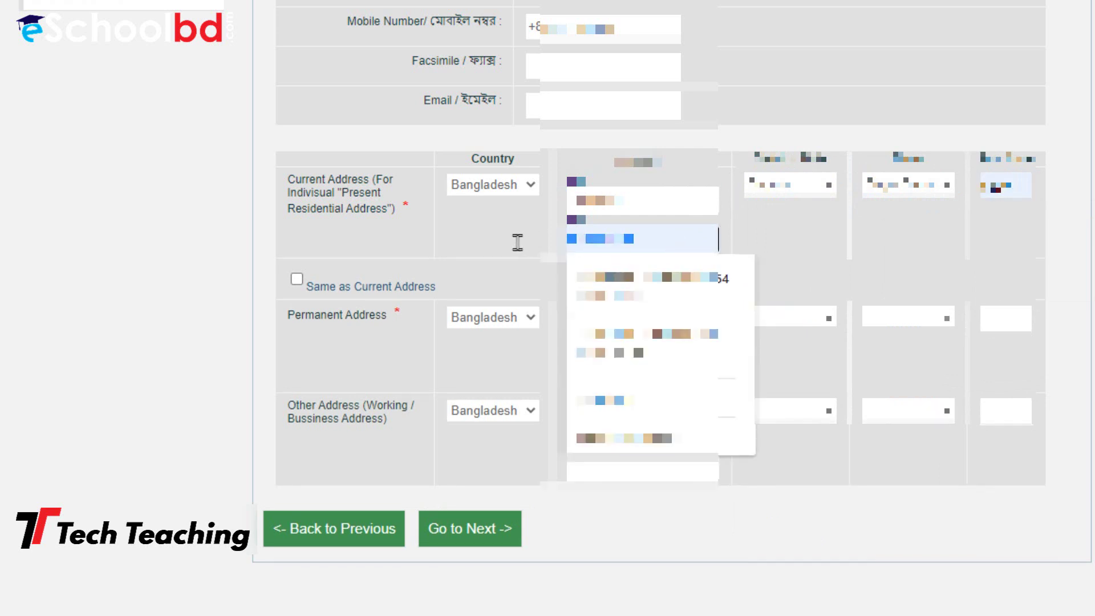
{"action": "key", "text": "BackSpace"}
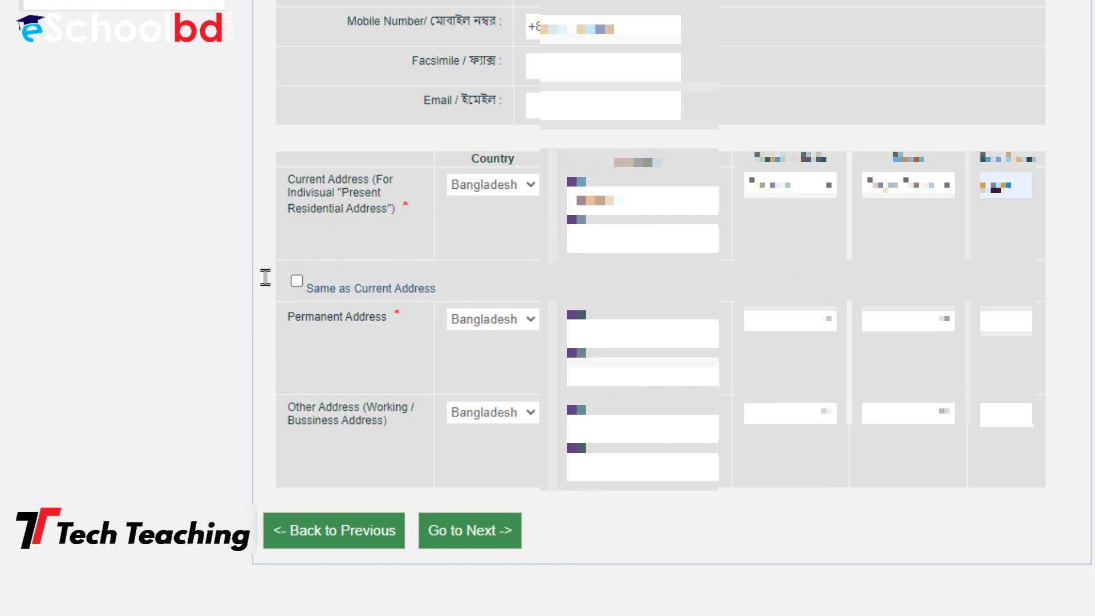
{"action": "left_click", "coordinate": [297, 281]}
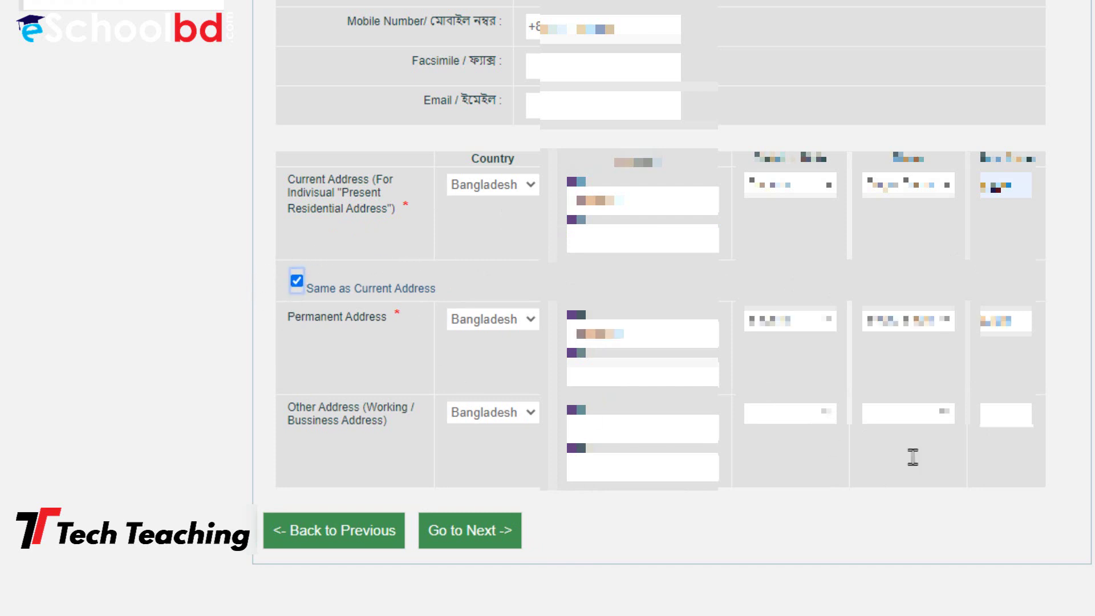
Continue to the Final Preview and tick the 'I hereby affirm…' checkbox
{"action": "left_click", "coordinate": [491, 515]}
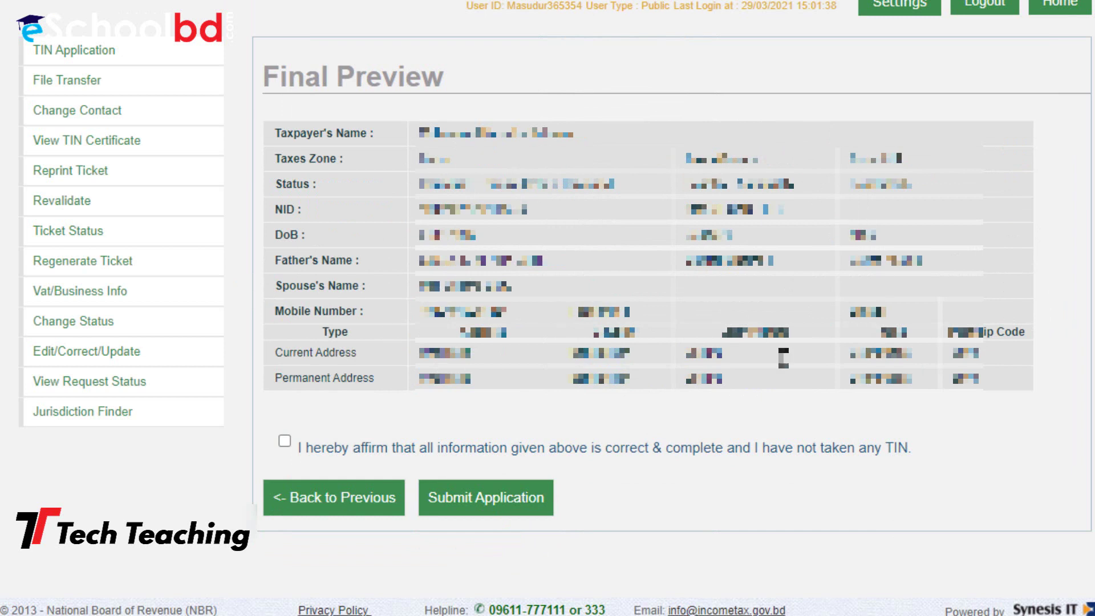
{"action": "left_click", "coordinate": [285, 440]}
Submit the application and scroll the issued TIN details down to View Certificate
{"action": "left_click", "coordinate": [511, 496]}
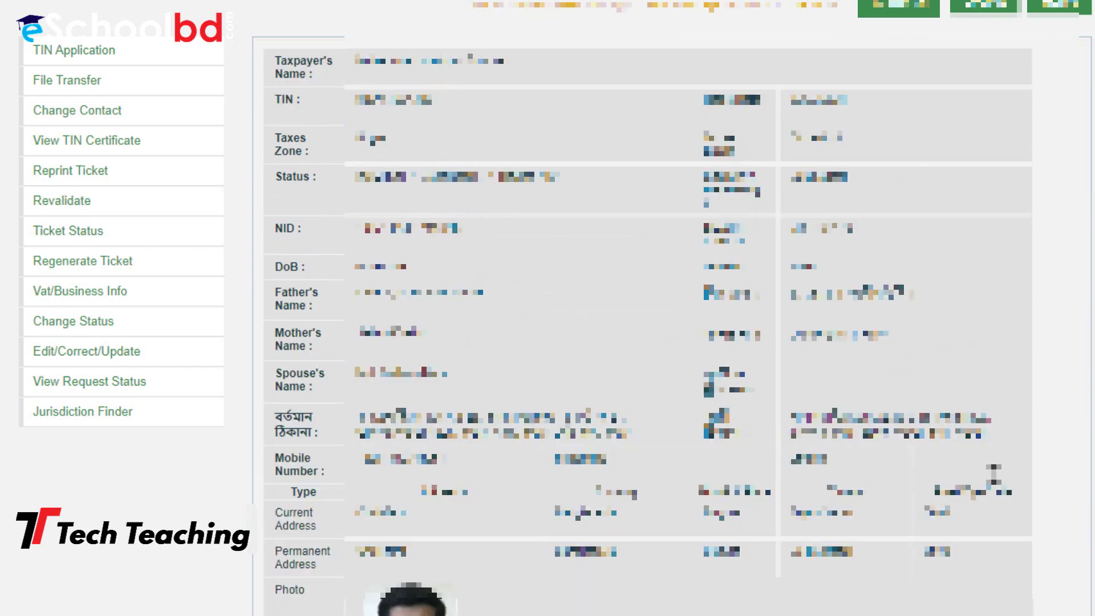
{"action": "scroll", "coordinate": [993, 474], "scroll_direction": "down", "scroll_amount": 1}
{"action": "scroll", "coordinate": [621, 288], "scroll_direction": "down", "scroll_amount": 4}
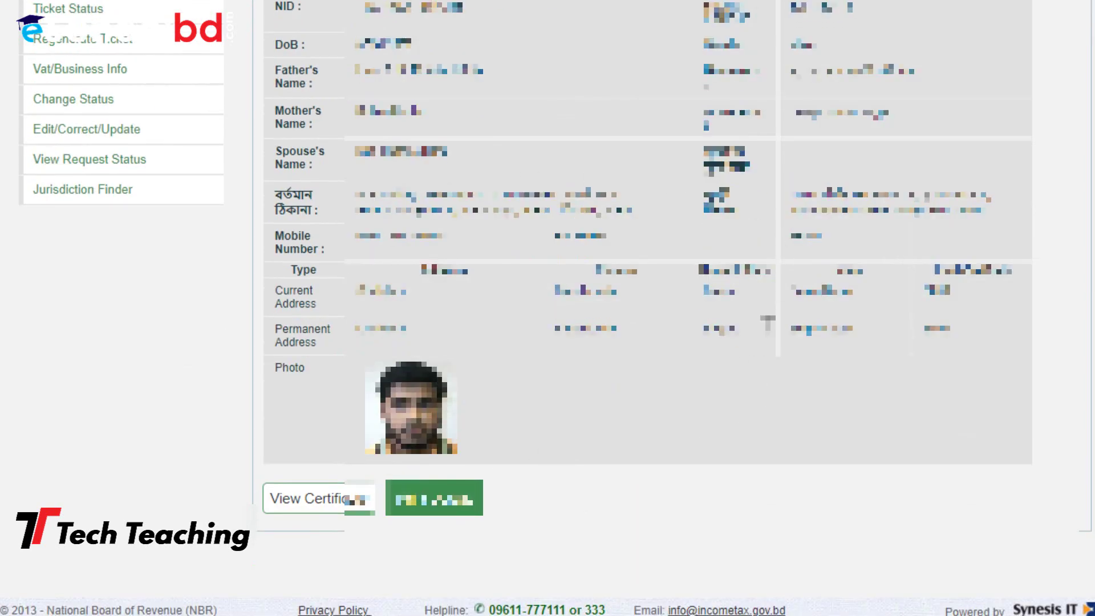
{"action": "scroll", "coordinate": [545, 346], "scroll_direction": "up", "scroll_amount": 5}
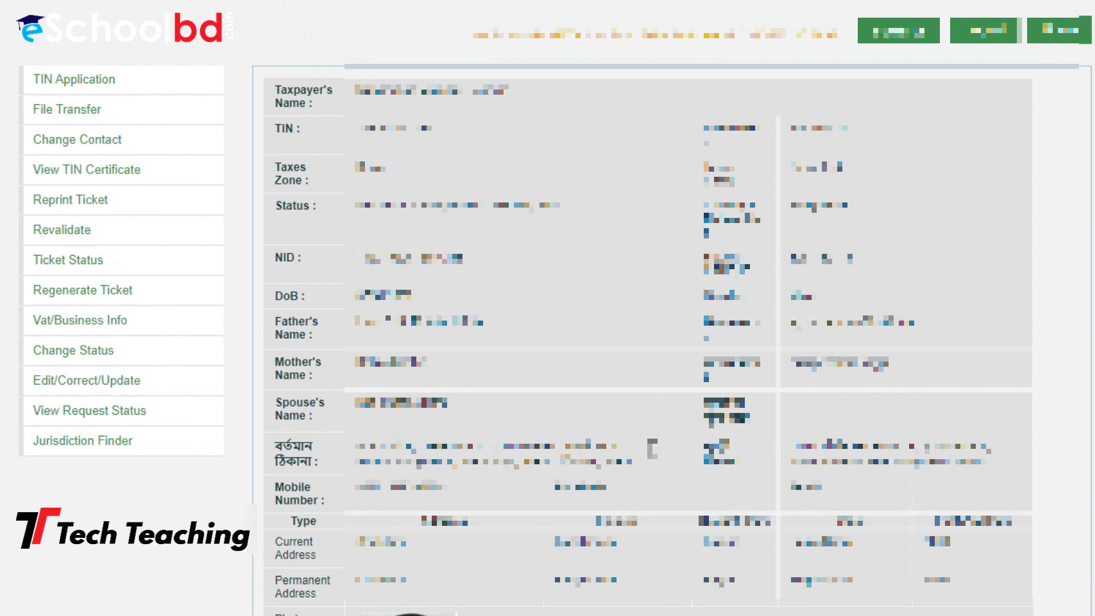
{"action": "scroll", "coordinate": [824, 402], "scroll_direction": "down", "scroll_amount": 4}
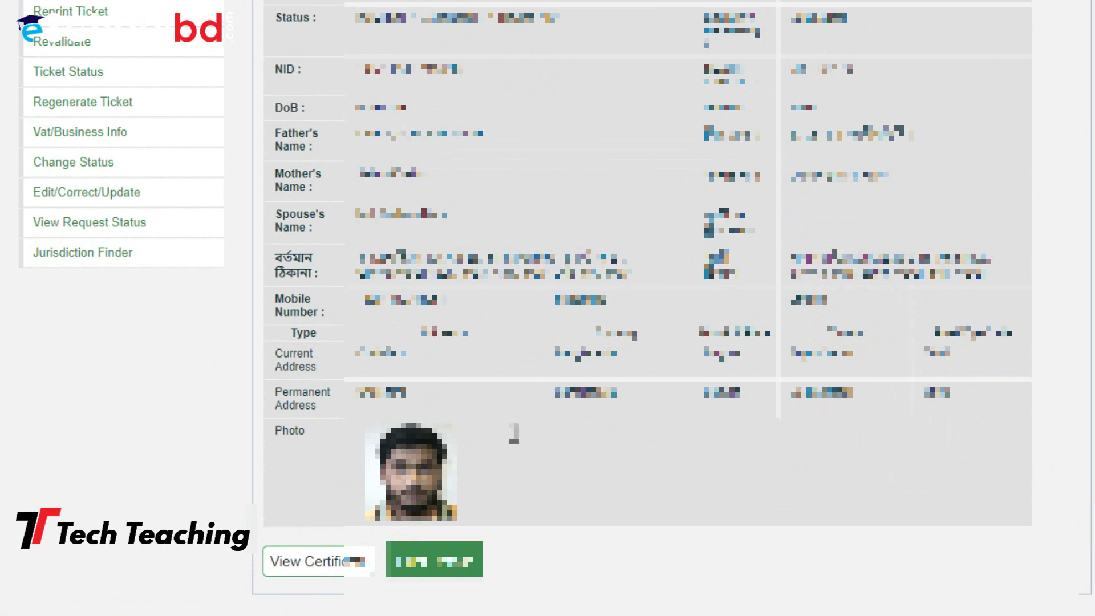
{"action": "scroll", "coordinate": [510, 430], "scroll_direction": "up", "scroll_amount": 5}
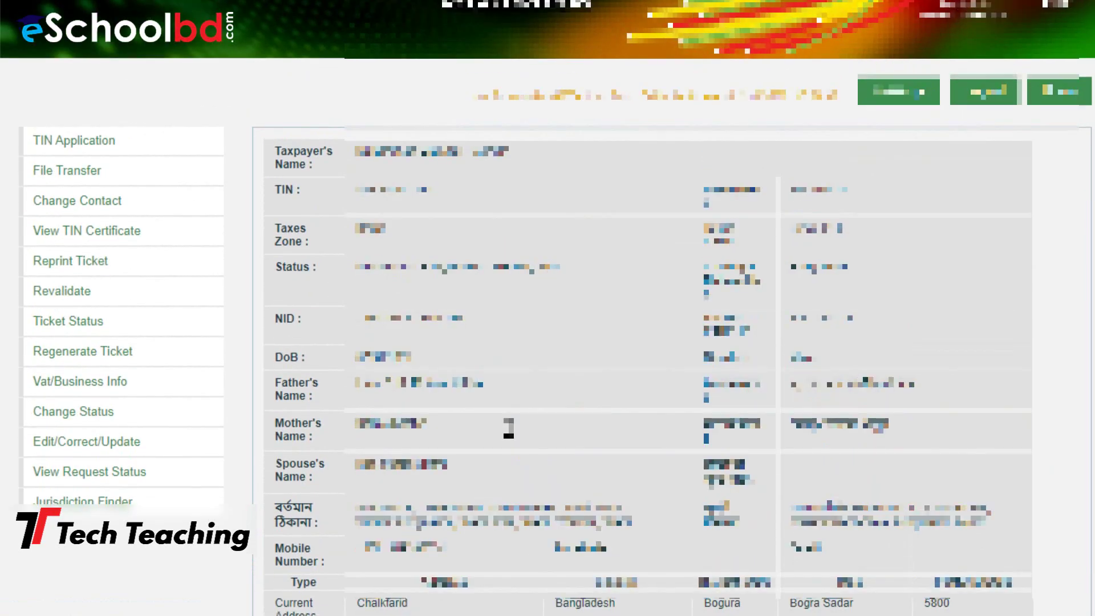
{"action": "scroll", "coordinate": [508, 428], "scroll_direction": "down", "scroll_amount": 1}
{"action": "scroll", "coordinate": [508, 427], "scroll_direction": "down", "scroll_amount": 2}
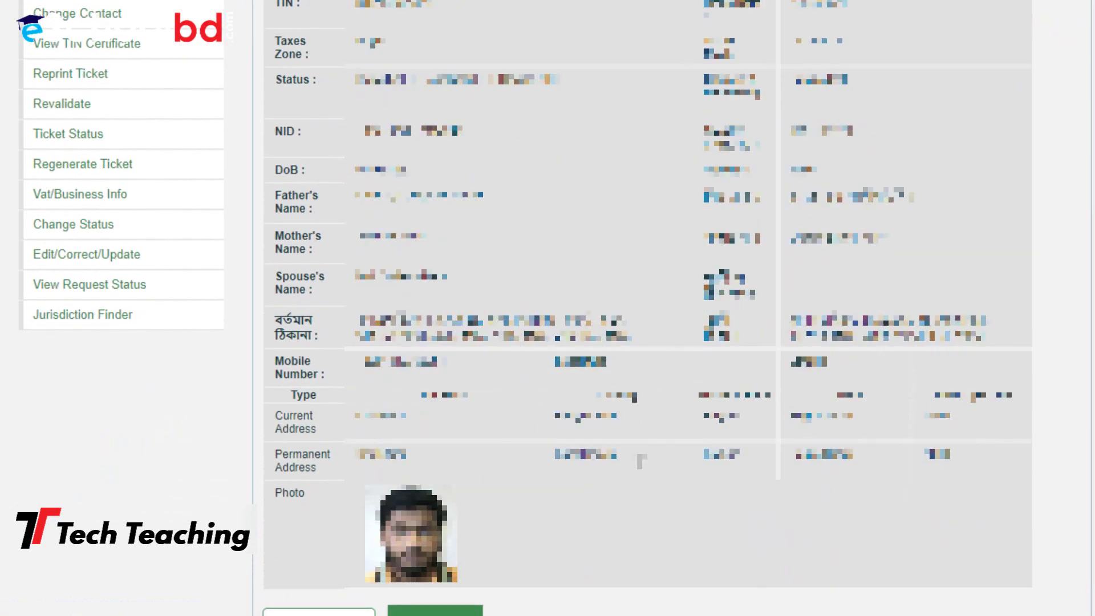
{"action": "scroll", "coordinate": [622, 441], "scroll_direction": "down", "scroll_amount": 2}
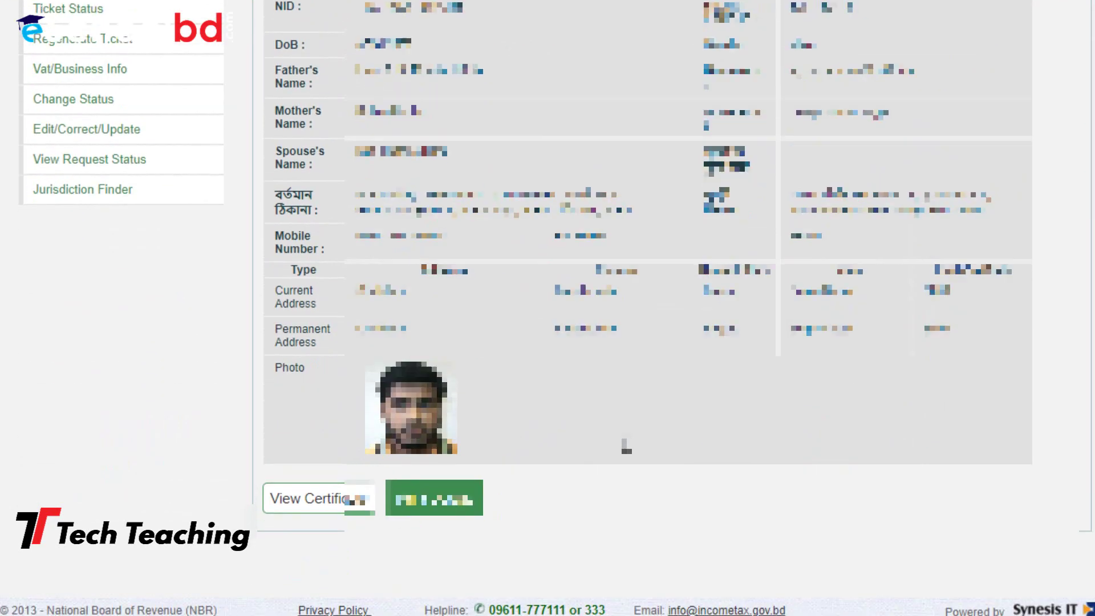
Open the e-TIN certificate and review it through its QR code, date and Print Certificate option
{"action": "left_click", "coordinate": [306, 496]}
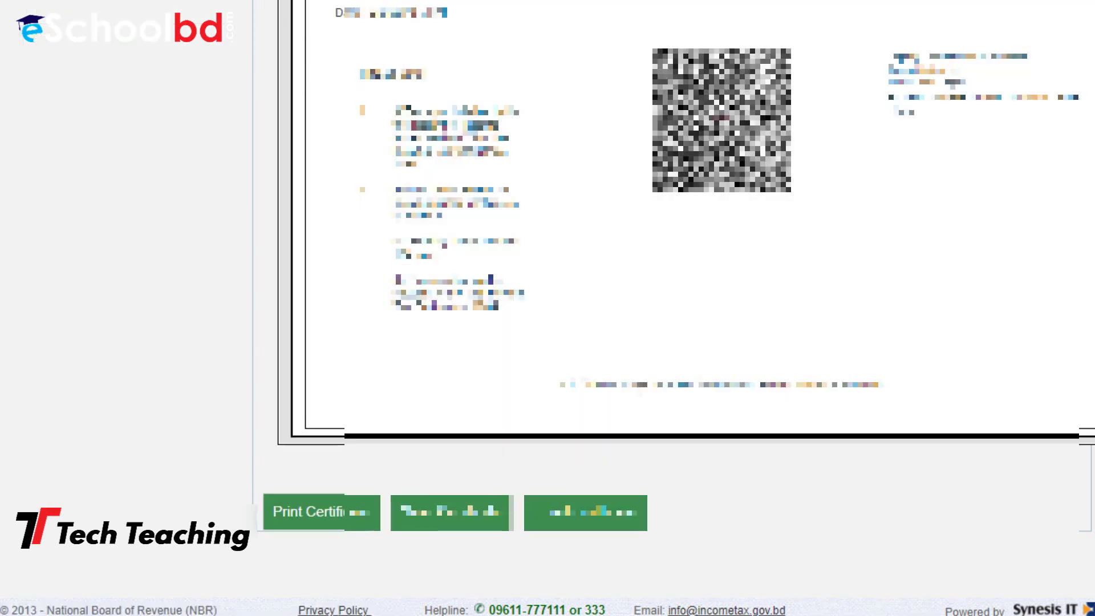
{"action": "scroll", "coordinate": [957, 394], "scroll_direction": "up", "scroll_amount": 10}
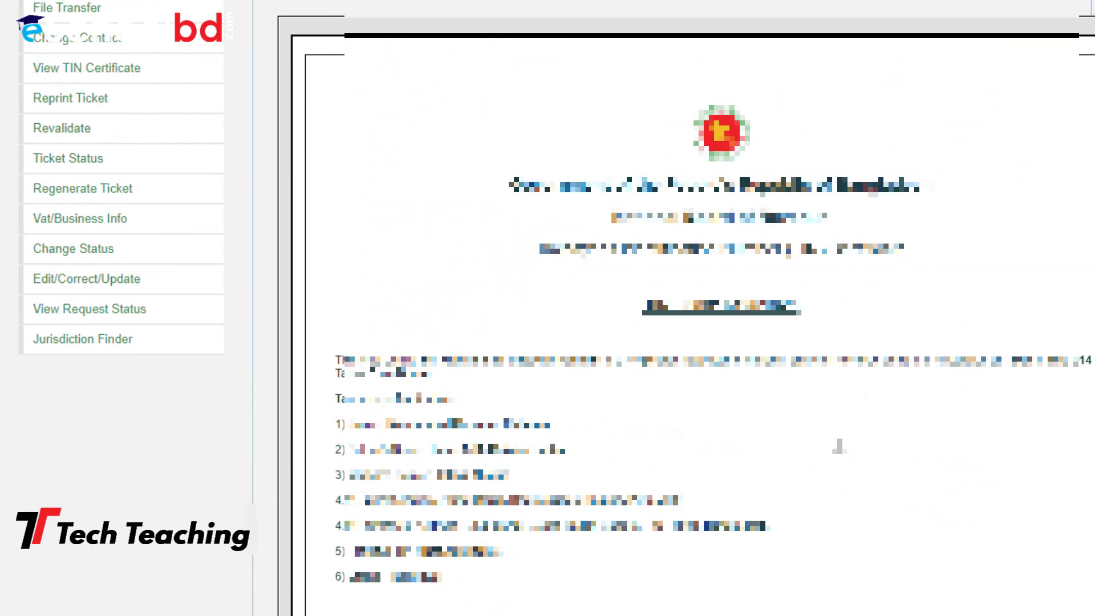
{"action": "scroll", "coordinate": [838, 446], "scroll_direction": "down", "scroll_amount": 8}
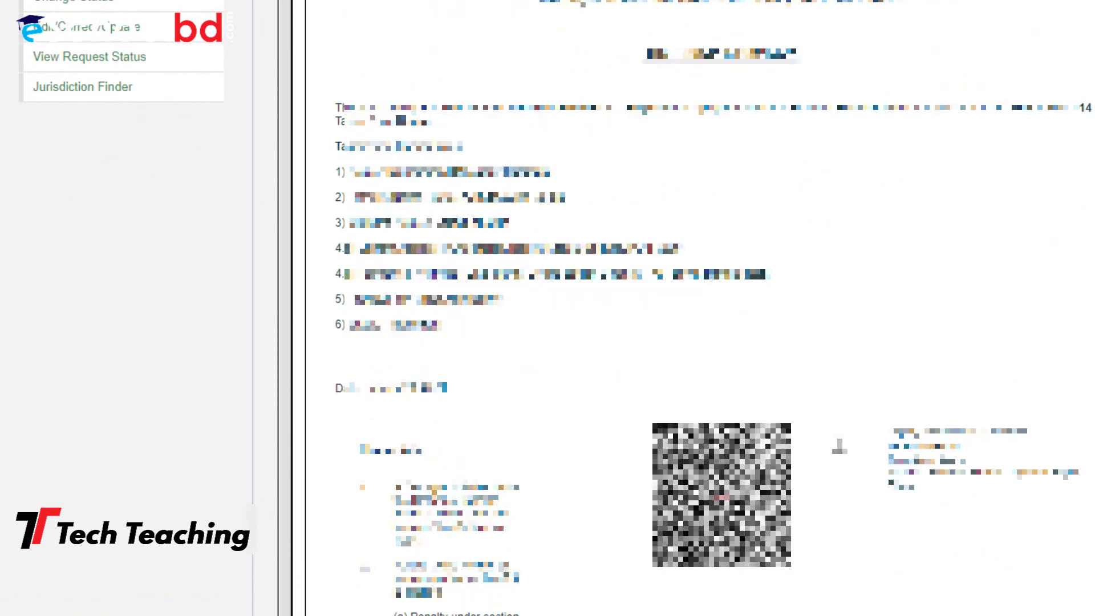
{"action": "scroll", "coordinate": [839, 444], "scroll_direction": "up", "scroll_amount": 5}
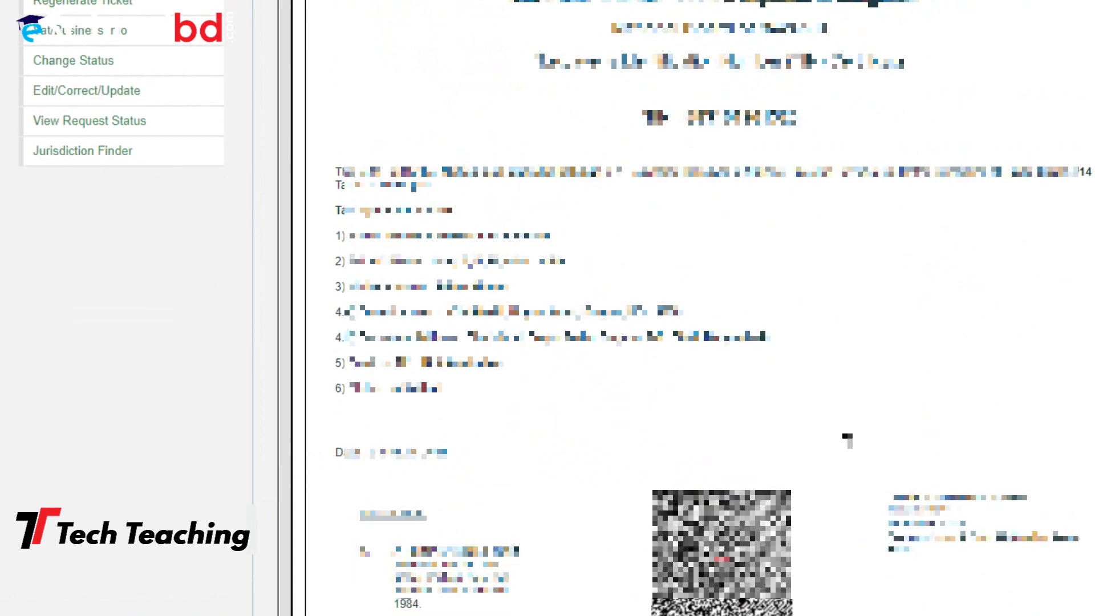
{"action": "scroll", "coordinate": [831, 382], "scroll_direction": "up", "scroll_amount": 4}
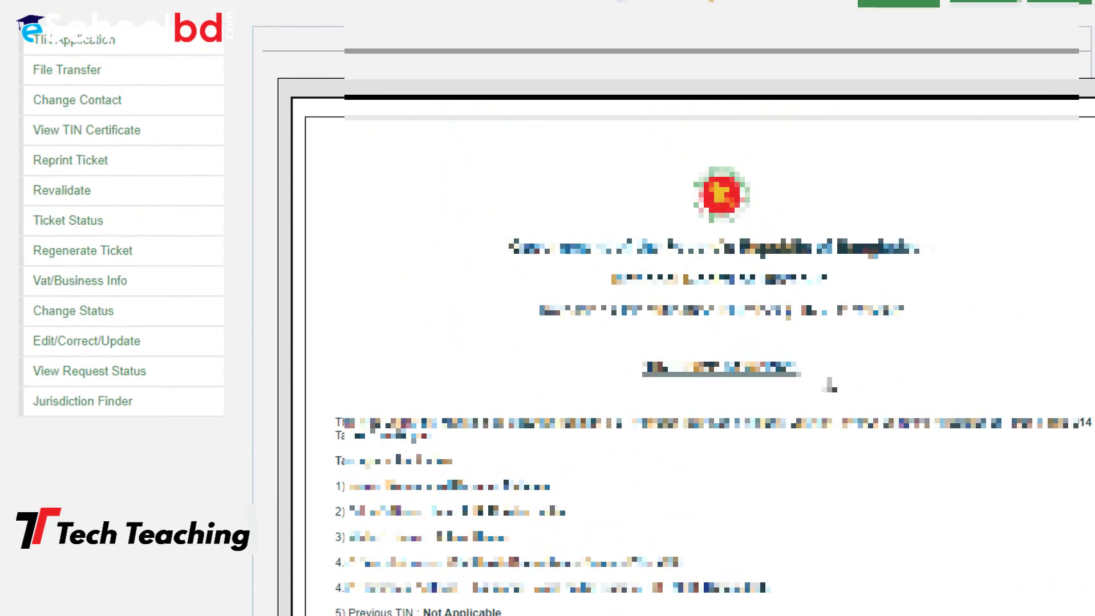
{"action": "scroll", "coordinate": [831, 384], "scroll_direction": "down", "scroll_amount": 5}
{"action": "scroll", "coordinate": [830, 386], "scroll_direction": "down", "scroll_amount": 4}
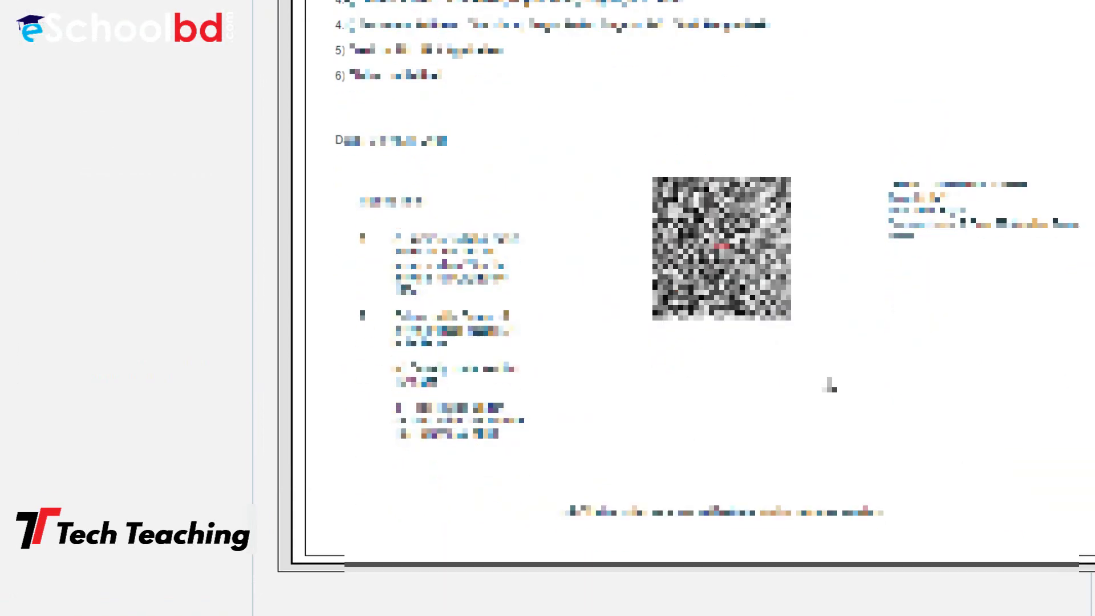
{"action": "scroll", "coordinate": [830, 386], "scroll_direction": "down", "scroll_amount": 2}
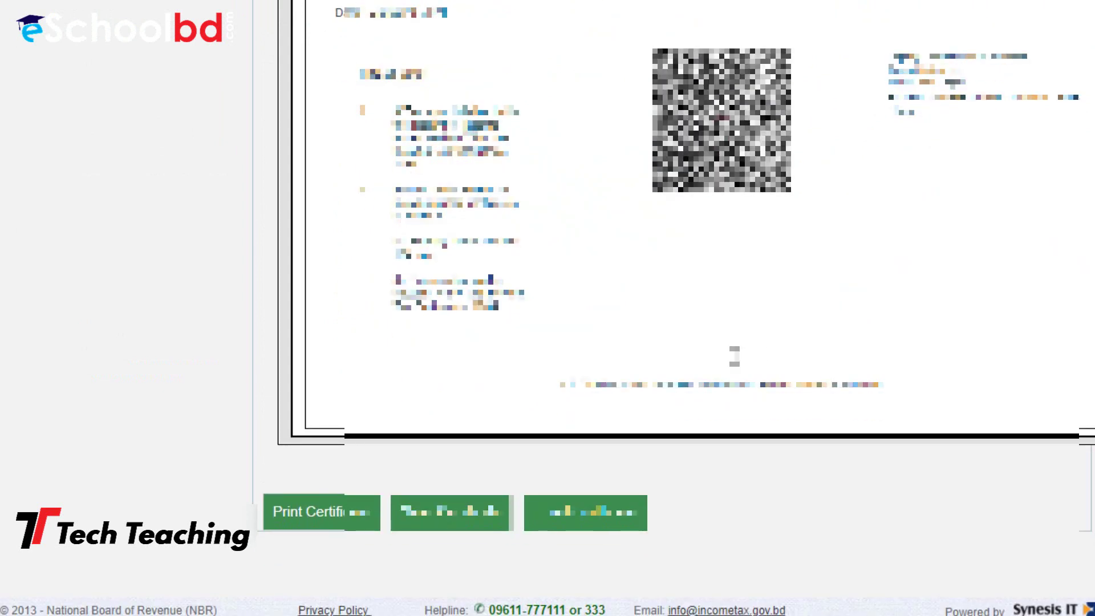
{"action": "left_click", "coordinate": [567, 499]}
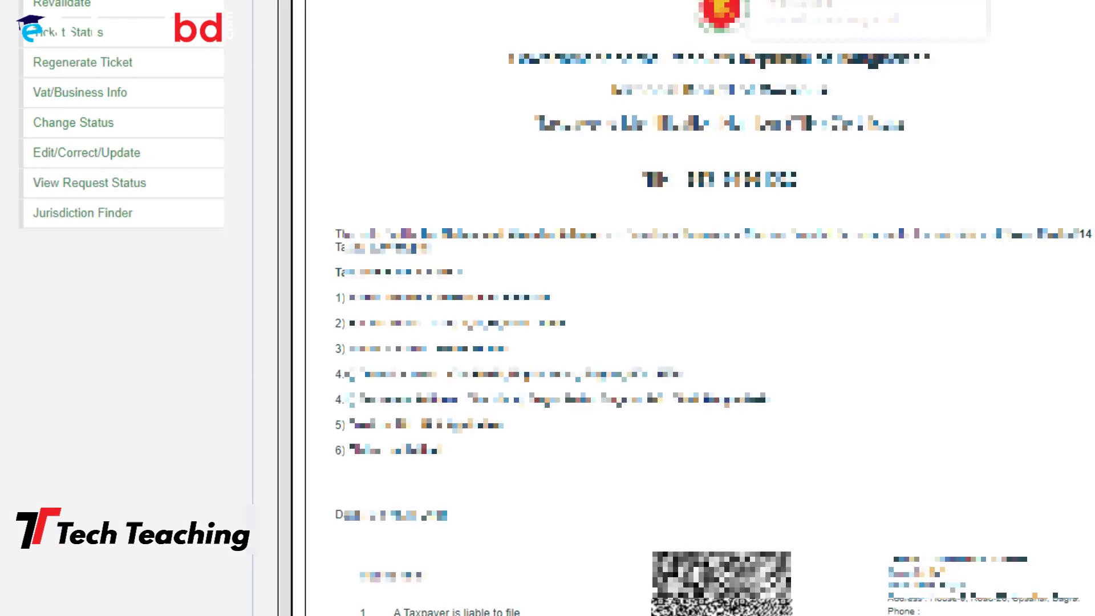
{"action": "scroll", "coordinate": [559, 479], "scroll_direction": "down", "scroll_amount": 5}
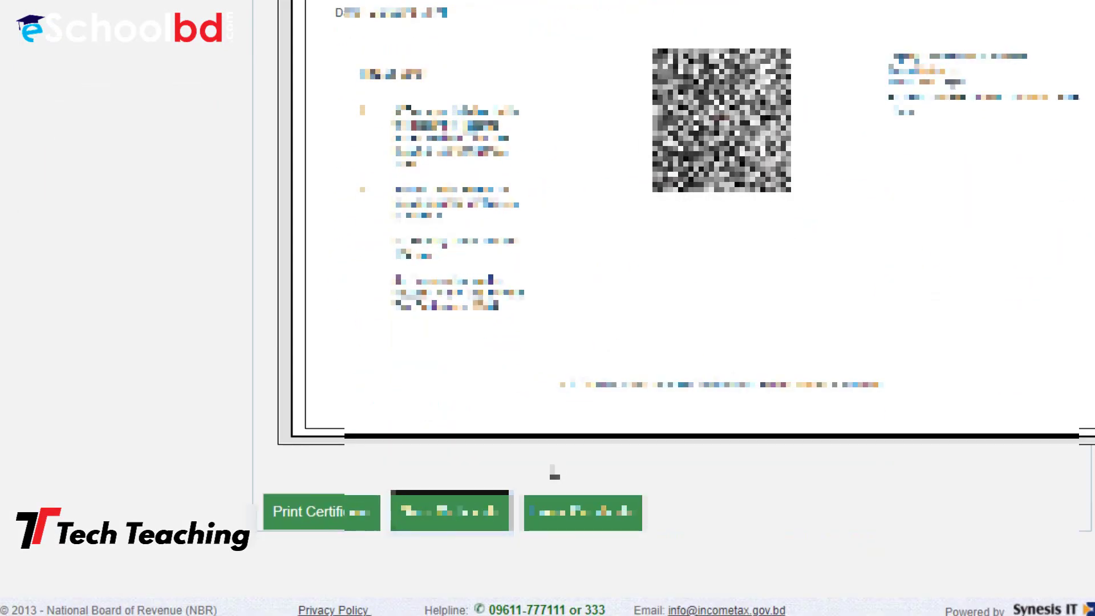